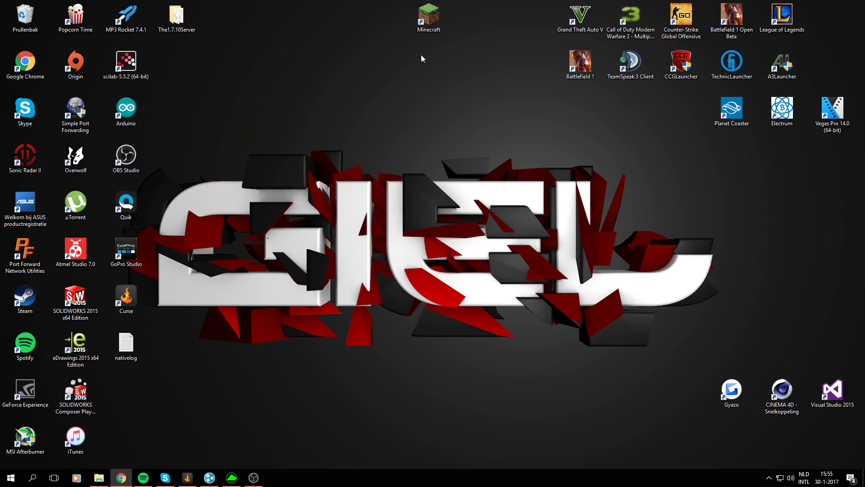
Open the Minecraft launcher, look at its profile selection, and close the launcher.
double_click(430, 18)
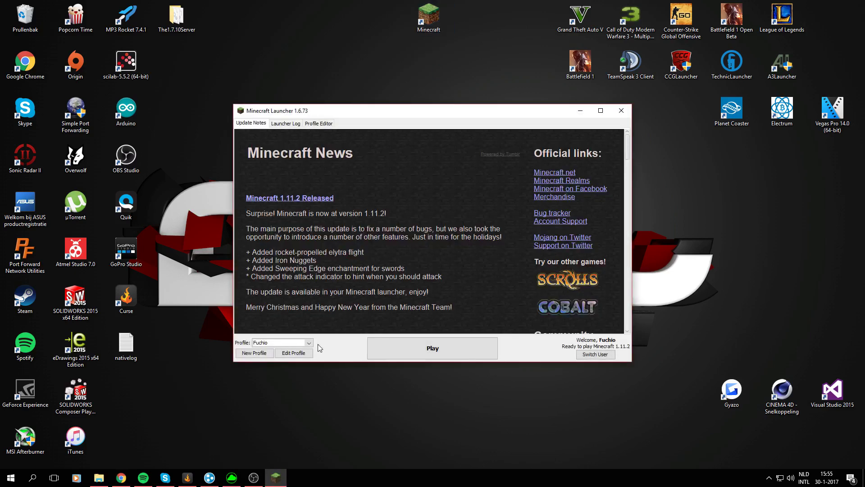
click(310, 343)
click(310, 343)
click(277, 342)
click(264, 345)
click(272, 345)
click(271, 345)
click(271, 345)
click(278, 350)
click(615, 116)
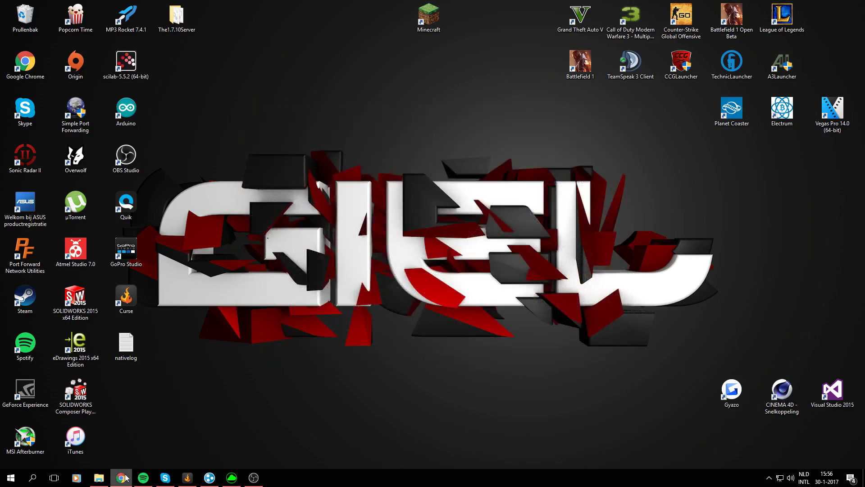
Switch to Chrome and review the Forge installation instructions and previous versions on the Flan's Mod download page.
click(121, 478)
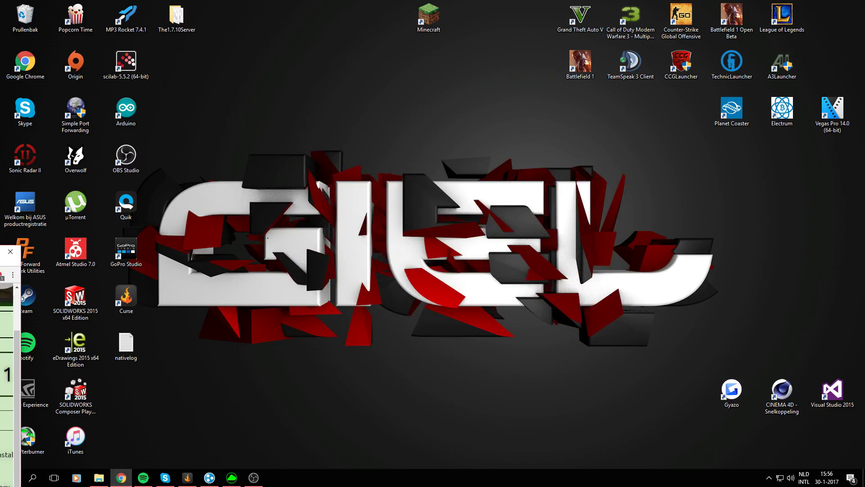
double_click(23, 276)
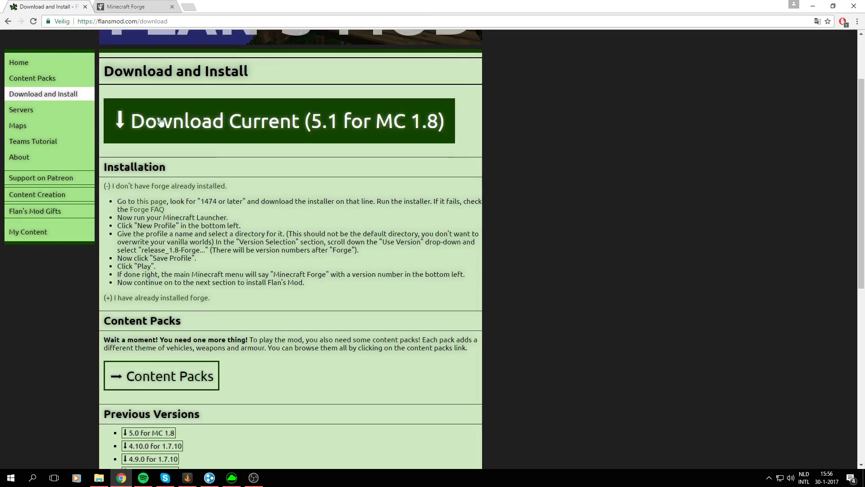
scroll(154, 67, up, 2)
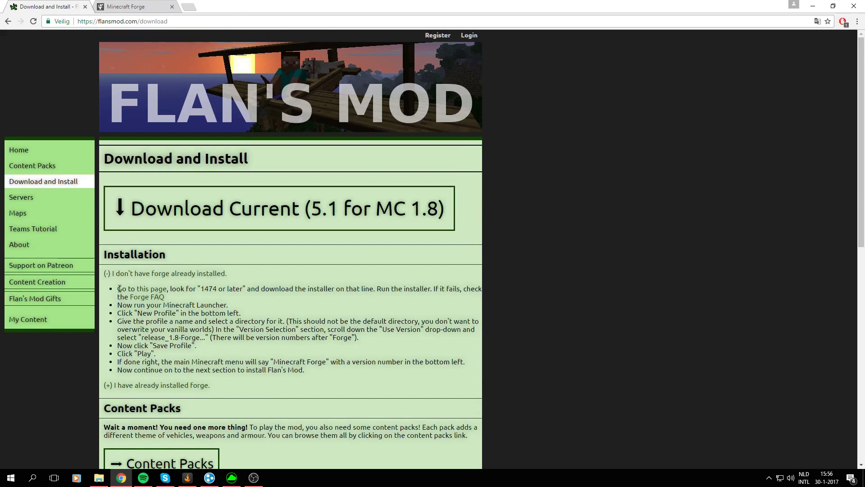
drag(119, 288, 261, 331)
click(263, 346)
drag(152, 306, 229, 306)
click(255, 315)
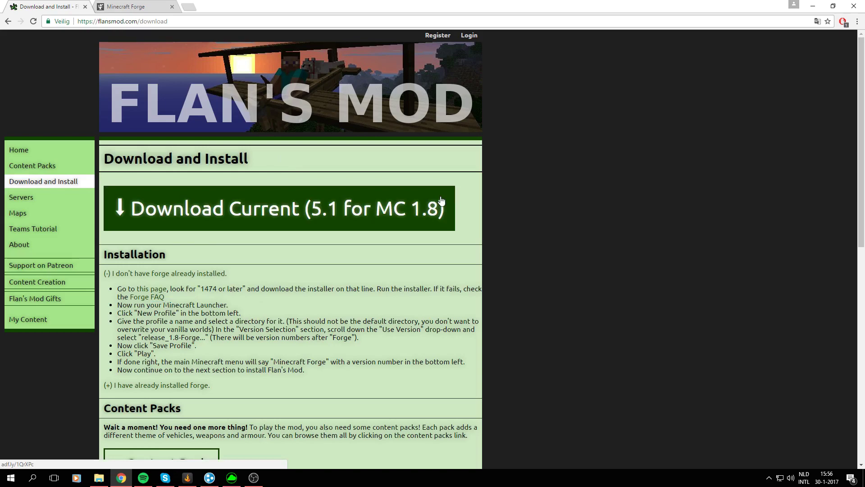
scroll(523, 236, down, 7)
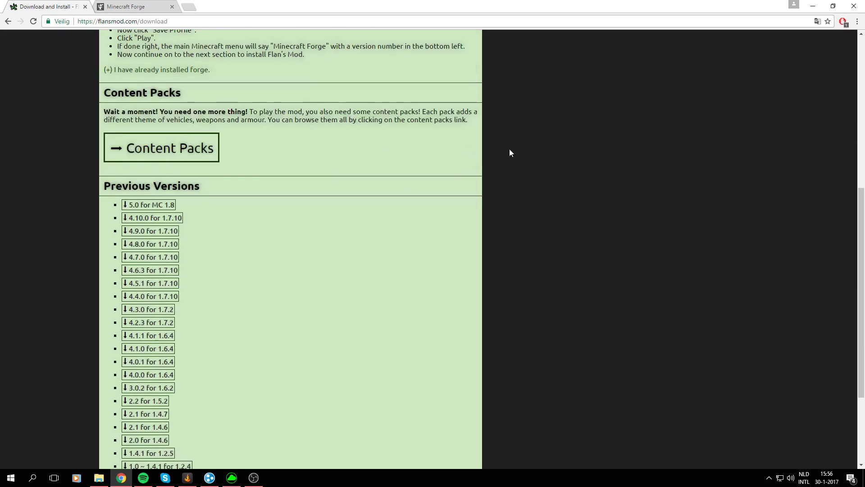
scroll(511, 152, up, 7)
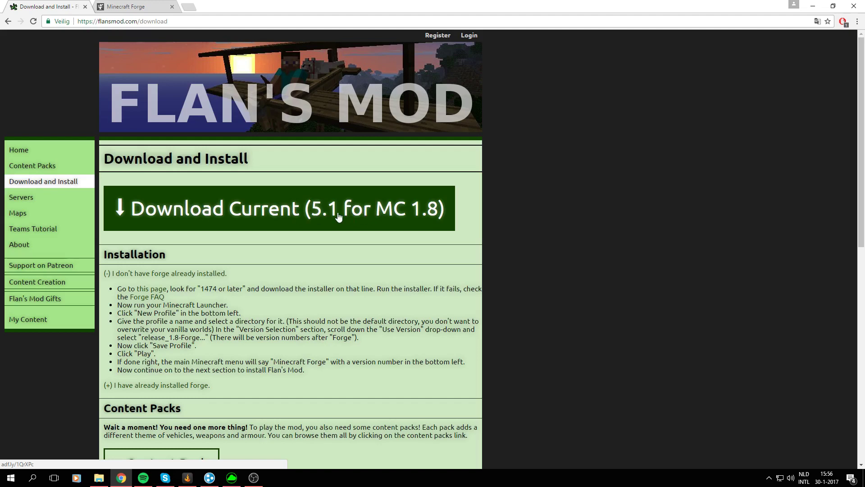
click(306, 216)
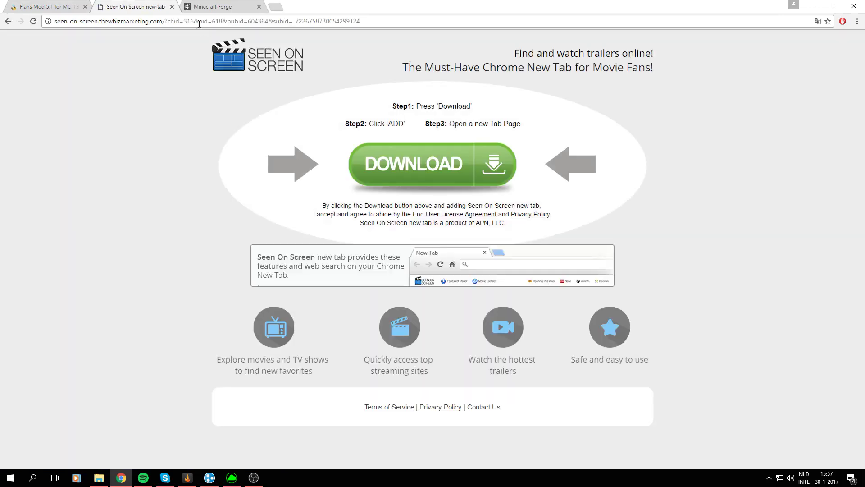
click(172, 7)
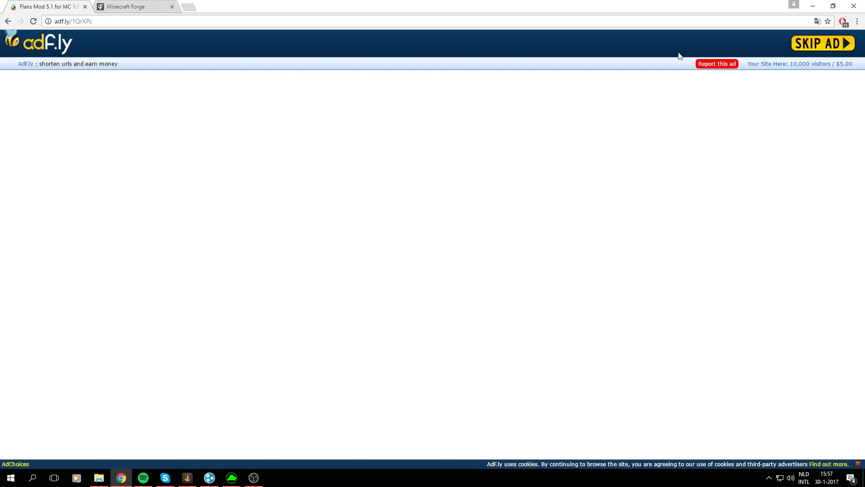
click(8, 21)
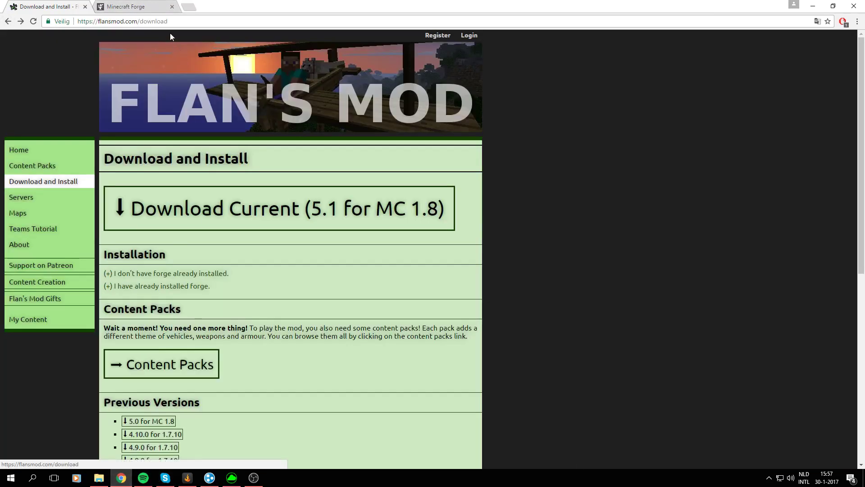
Copy the Flan's Mod download page address and open it in Microsoft Edge.
key(ctrl+l)
key(ctrl+c)
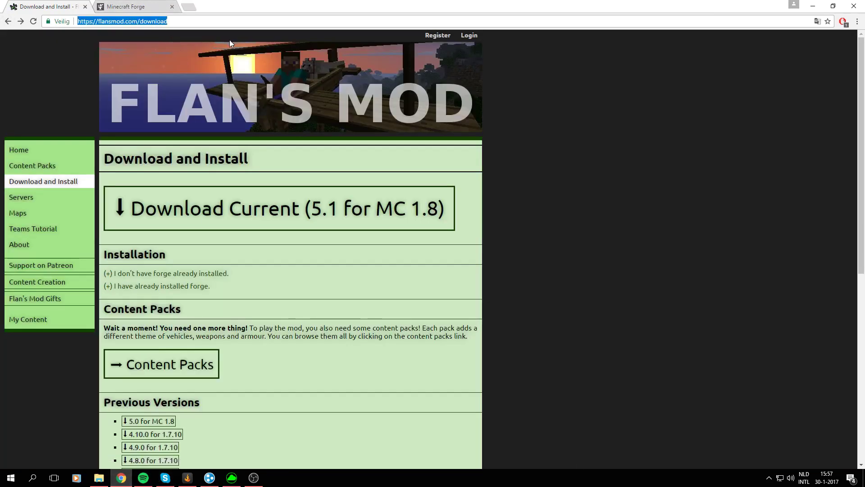
click(32, 477)
text(edge)
click(71, 213)
key(ctrl+v)
key(Return)
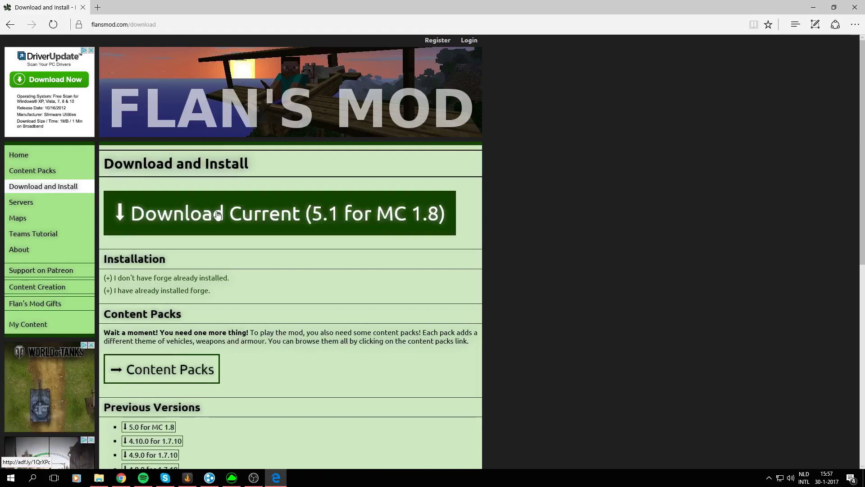
Download the current Flan's Mod 5.1 for MC 1.8 archive from MediaFire, save it, and close the advertising pop-up window.
click(218, 215)
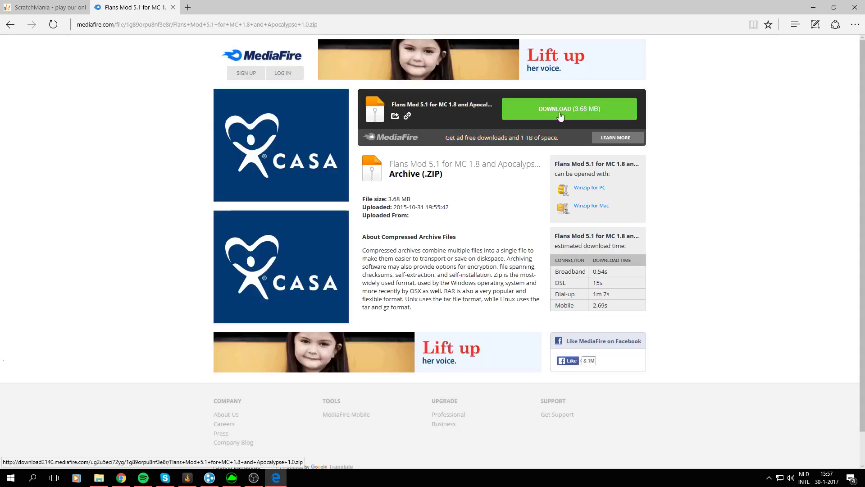
click(524, 112)
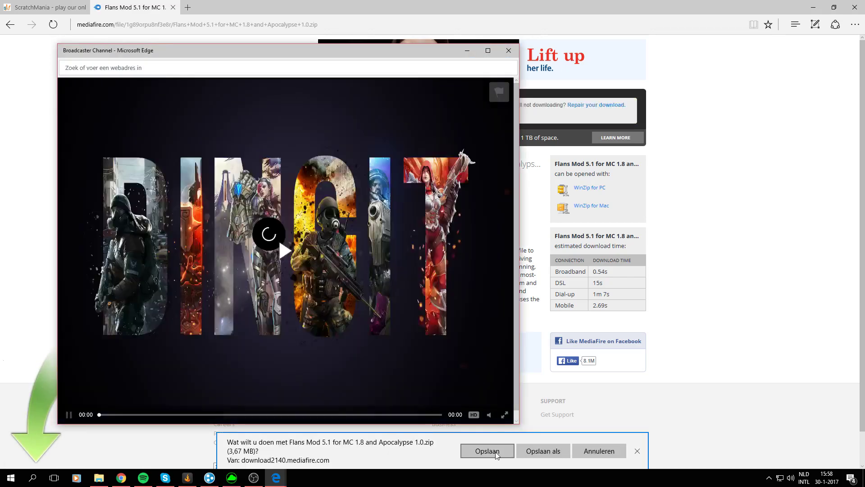
click(497, 454)
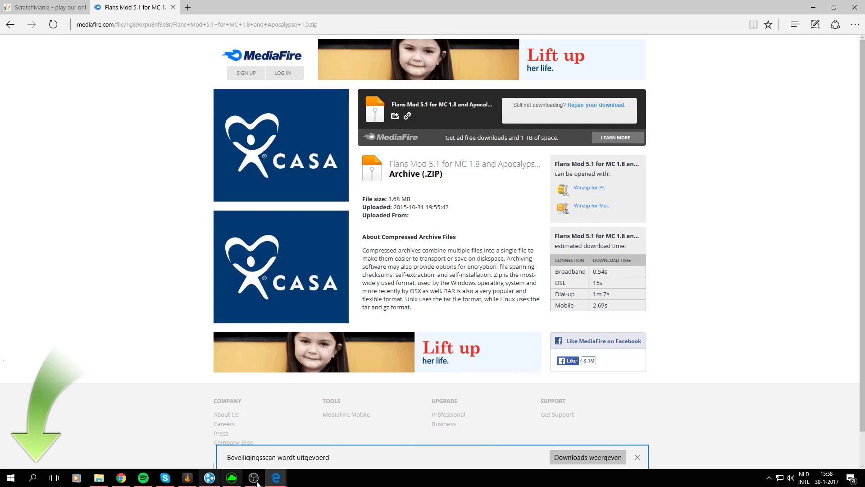
mouse_move(276, 478)
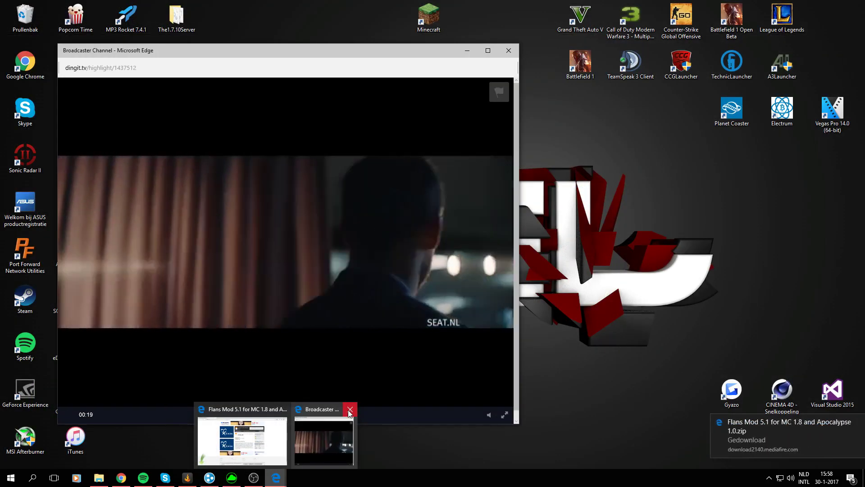
click(350, 408)
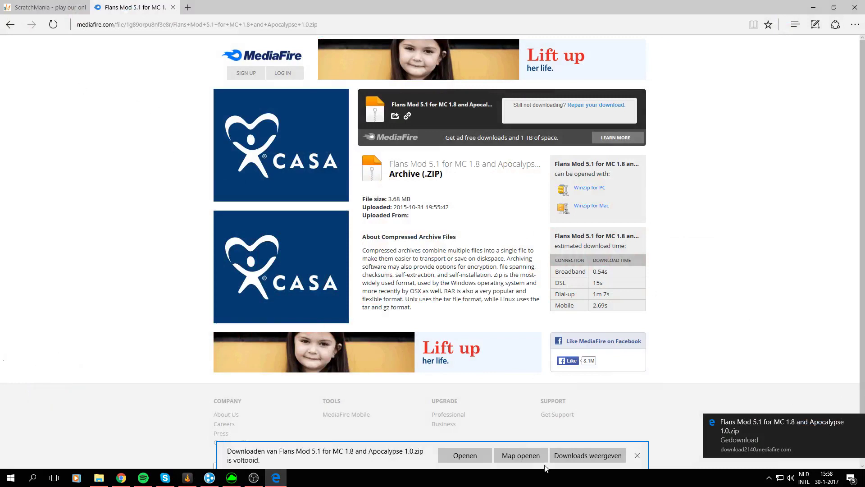
Open the download folder and move the Flans Mod 5.1 for MC 1.8 and Apocalypse 1.0 archive onto the desktop.
click(525, 456)
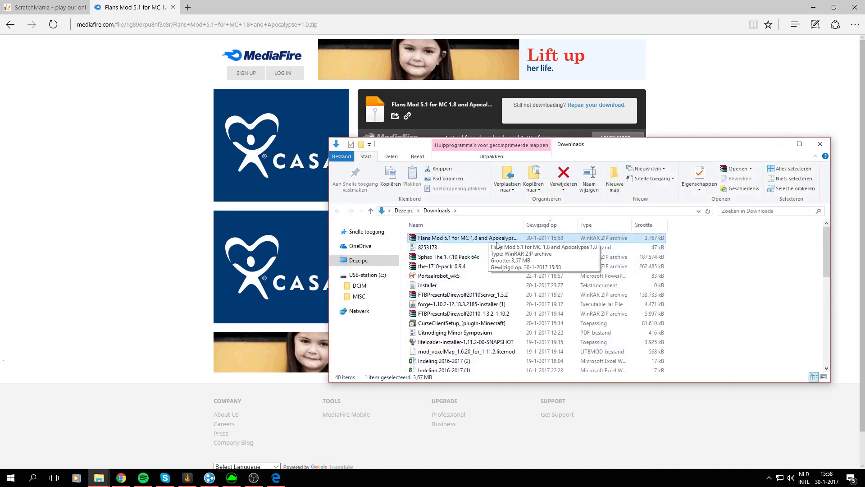
double_click(458, 239)
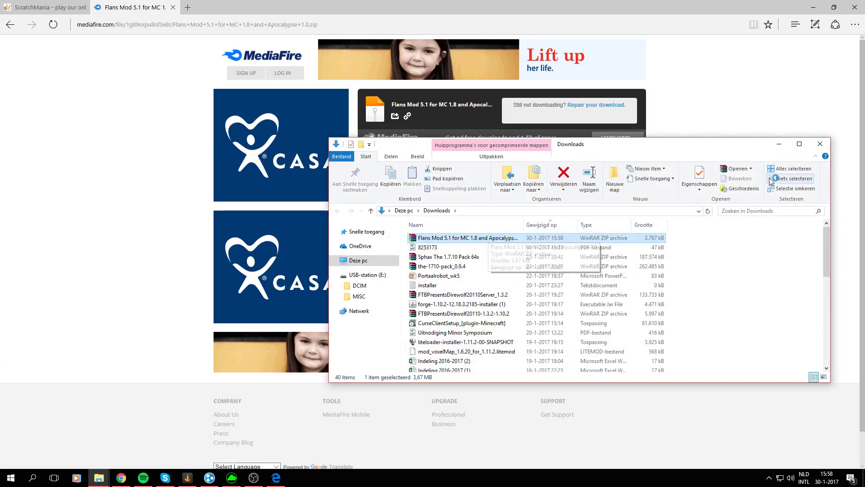
click(811, 6)
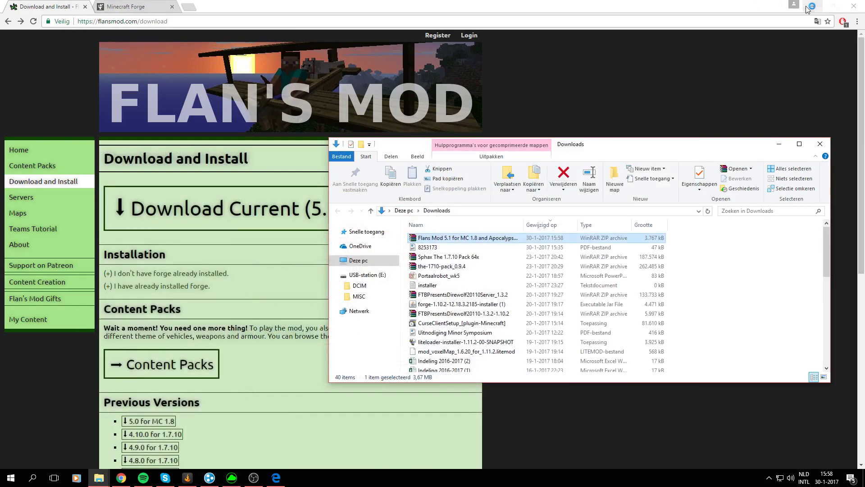
click(811, 5)
drag(485, 238, 325, 50)
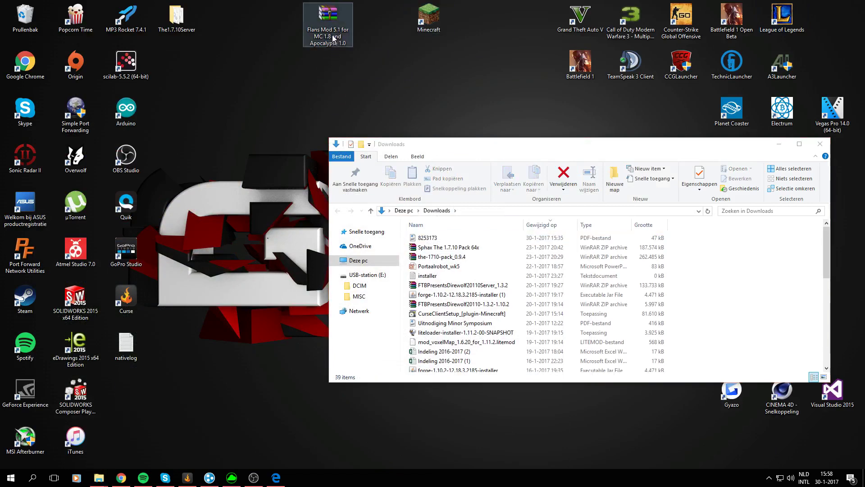
click(778, 151)
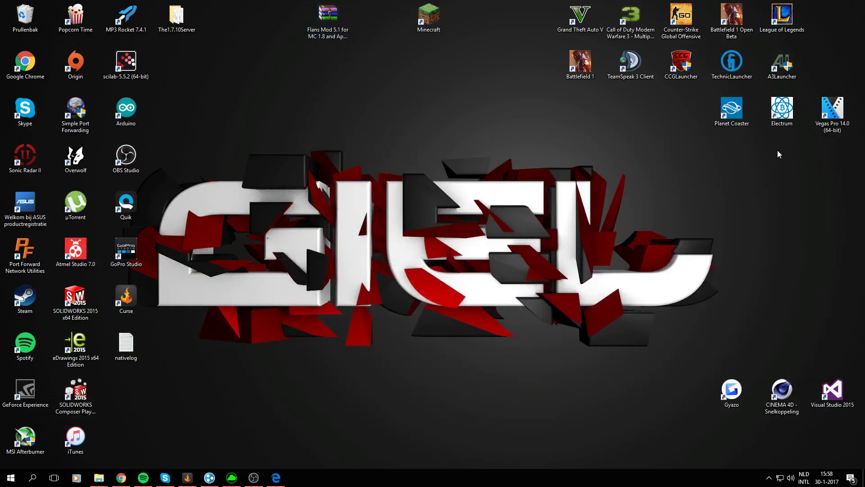
Return to the Flan's Mod site in Chrome and open its Content Packs page.
click(121, 478)
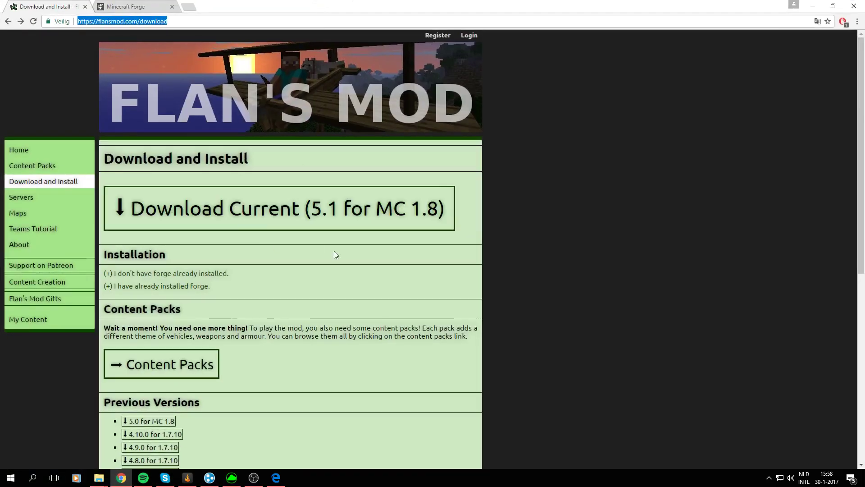
scroll(309, 270, down, 2)
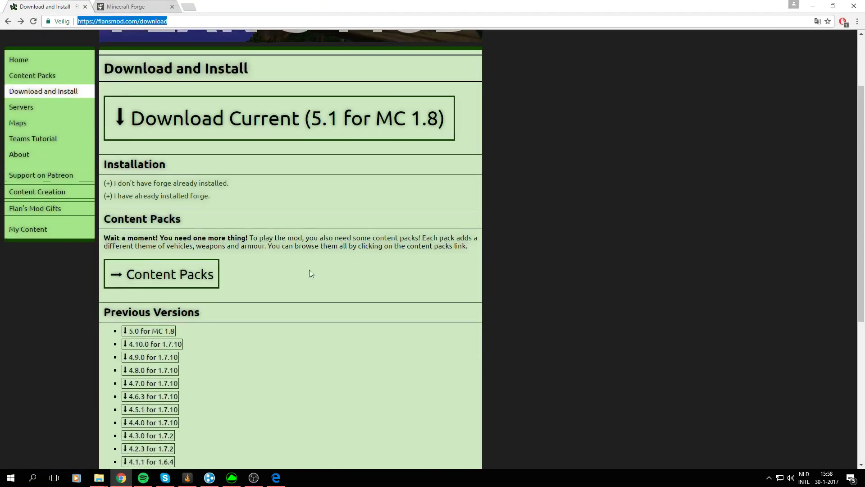
click(189, 275)
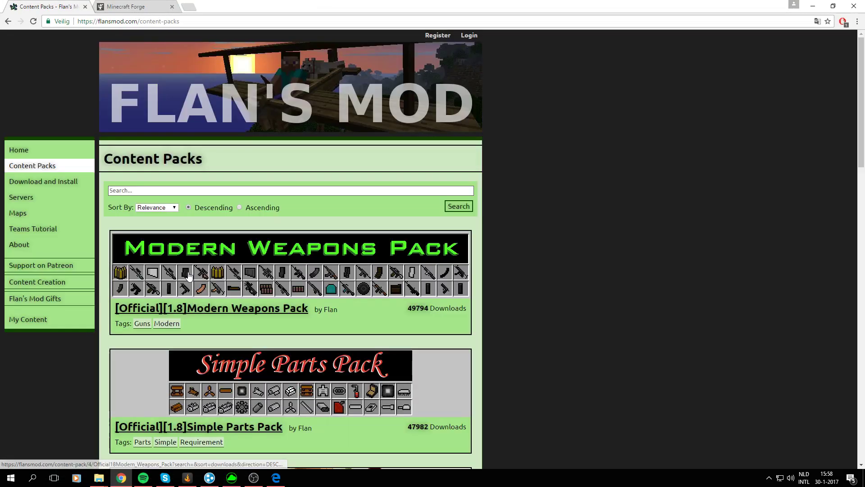
Browse the available content packs on the first page of the list.
scroll(567, 263, down, 3)
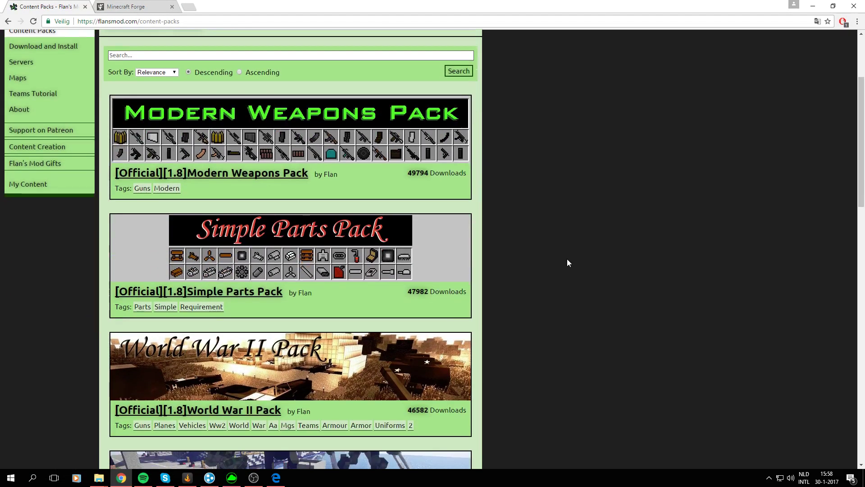
scroll(566, 260, down, 4)
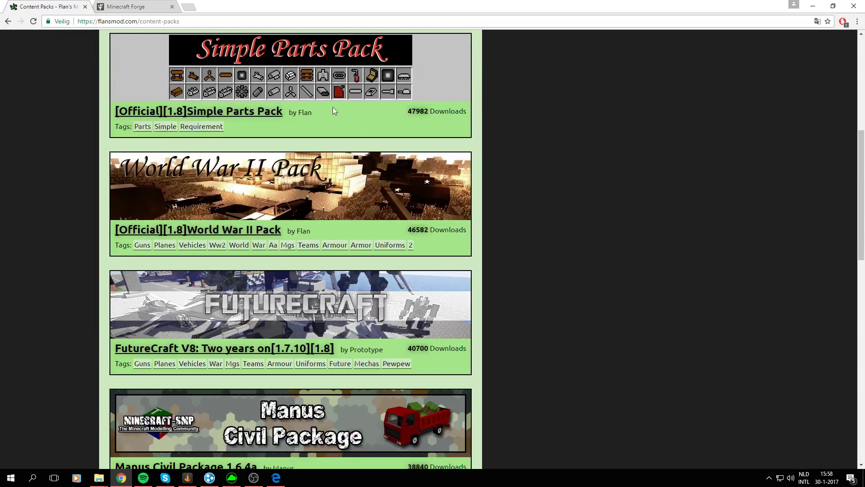
scroll(550, 185, up, 2)
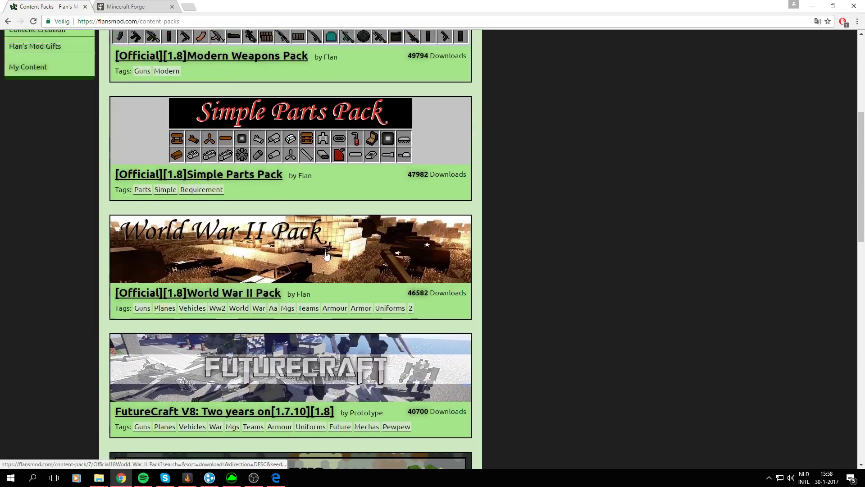
scroll(326, 256, up, 1)
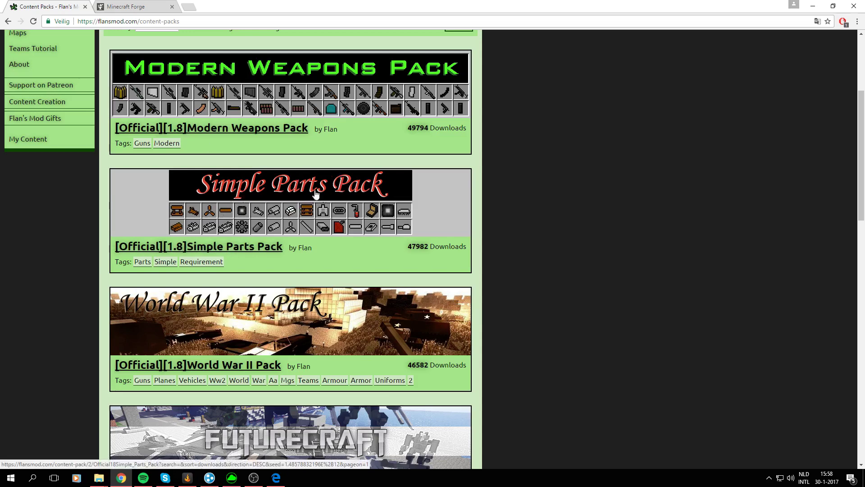
scroll(539, 219, down, 3)
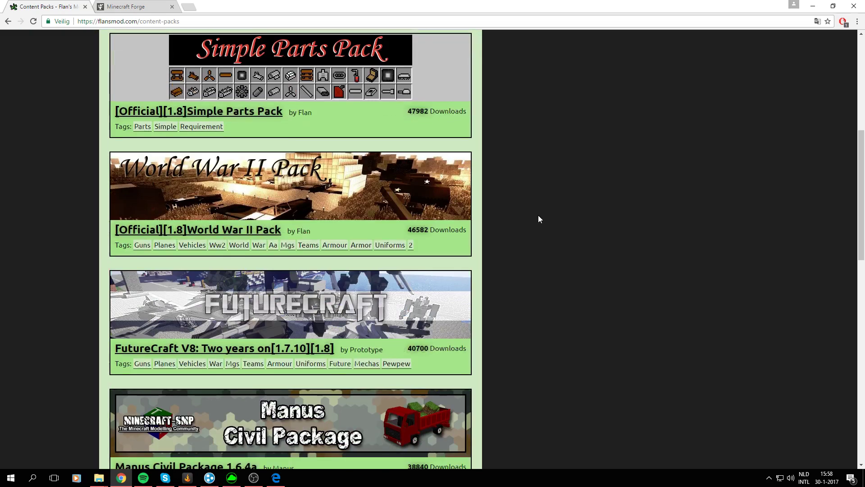
scroll(539, 220, down, 6)
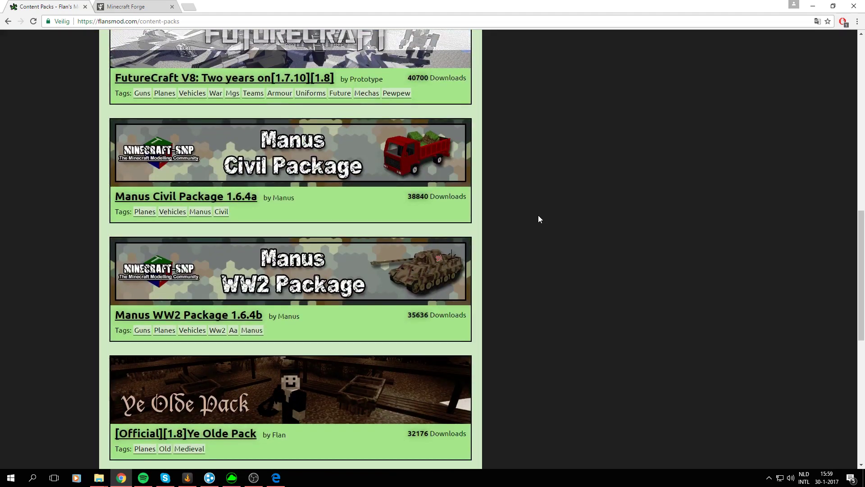
scroll(539, 220, down, 3)
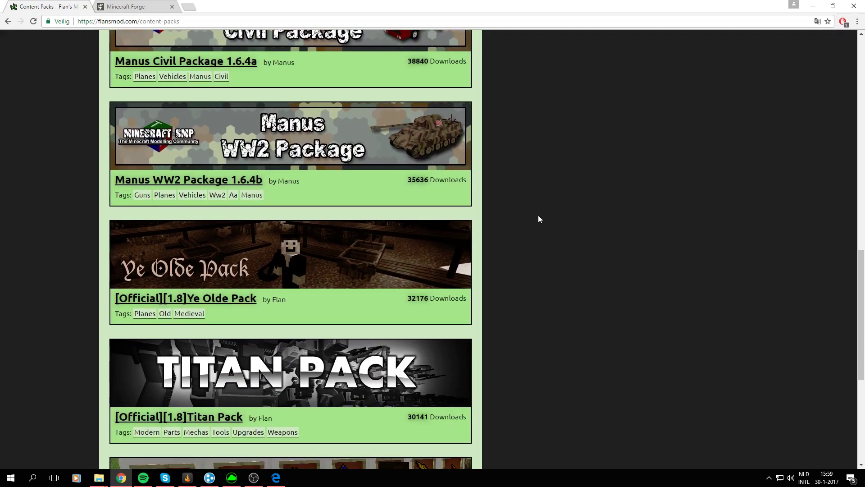
scroll(539, 218, down, 3)
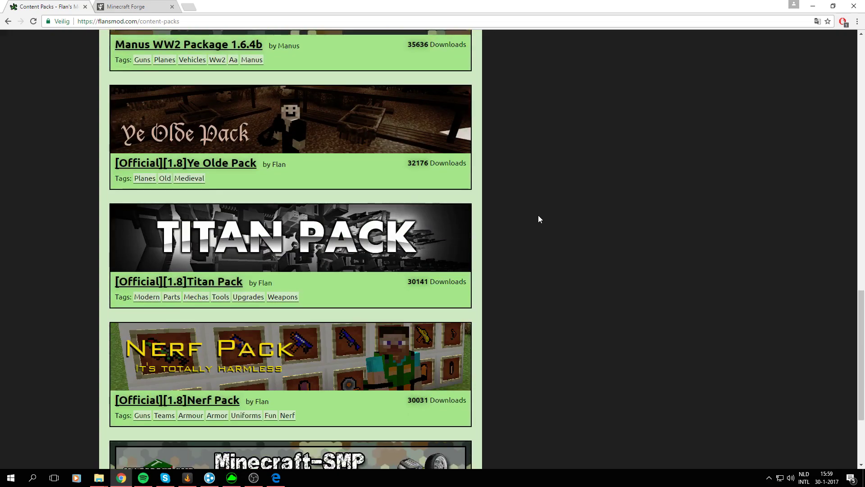
scroll(539, 220, down, 3)
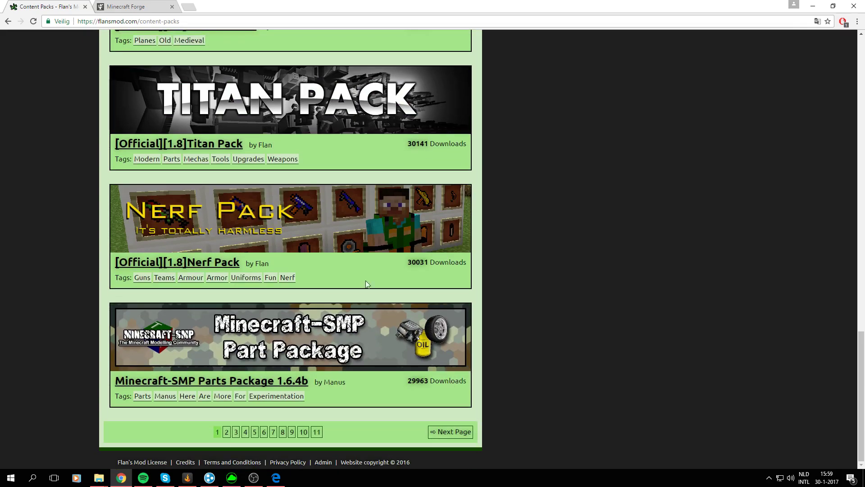
Open the official 1.8 Simple Parts Pack, Modern Weapons Pack and World War II Pack pages in separate new tabs.
scroll(446, 228, up, 6)
scroll(243, 208, up, 3)
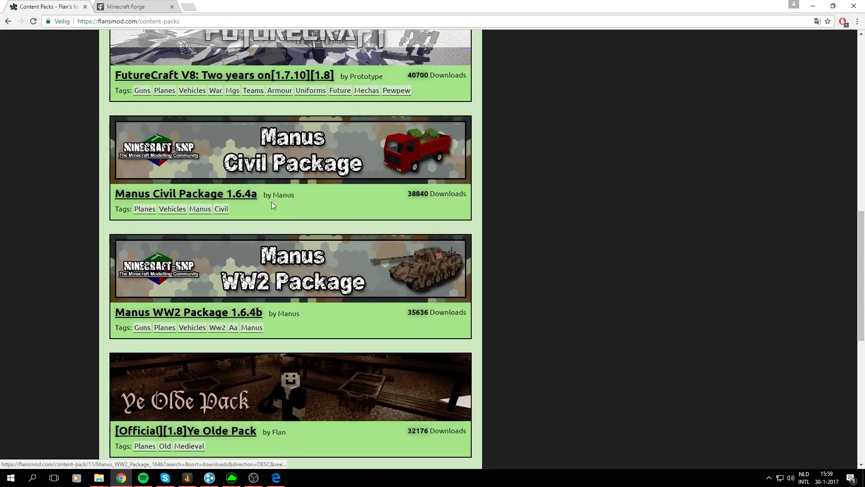
scroll(265, 135, up, 6)
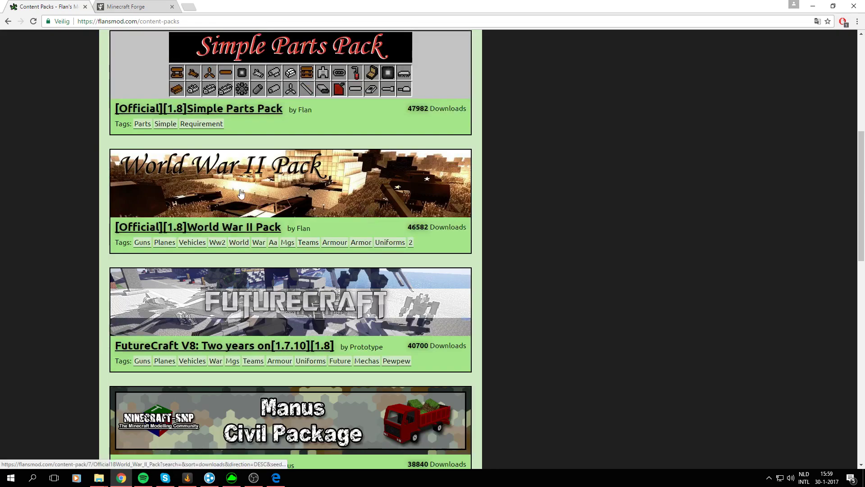
scroll(241, 194, up, 1)
scroll(265, 211, up, 2)
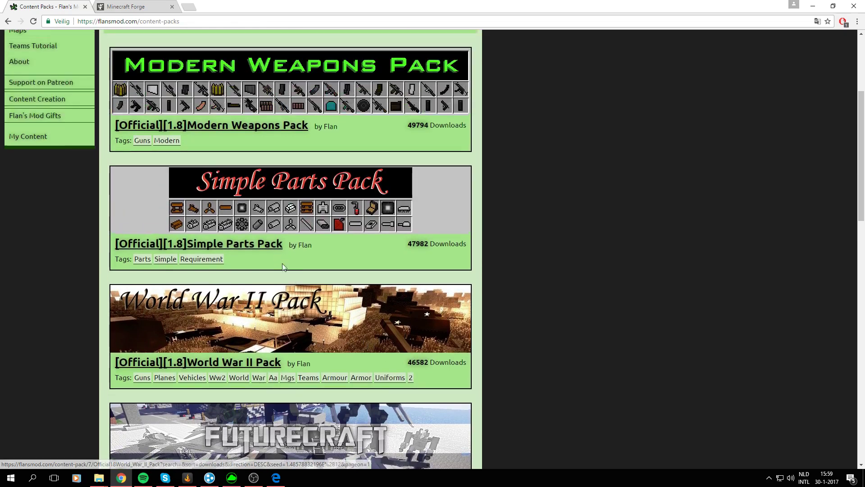
middle_click(265, 211)
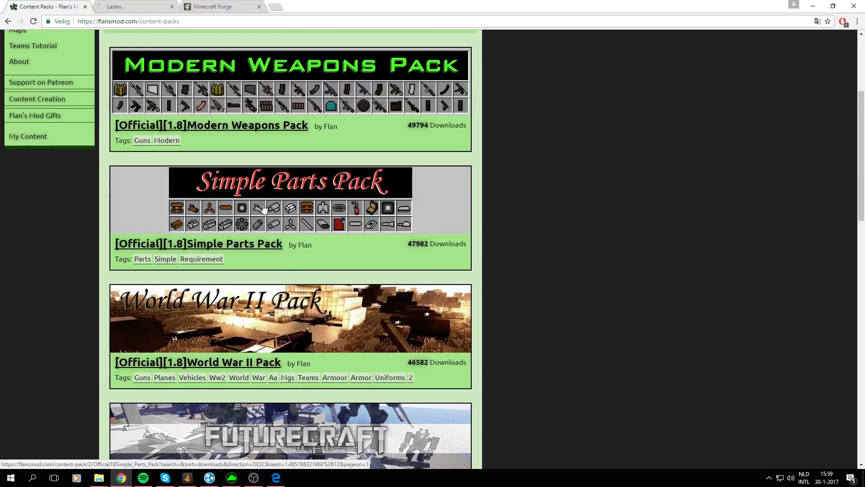
middle_click(205, 76)
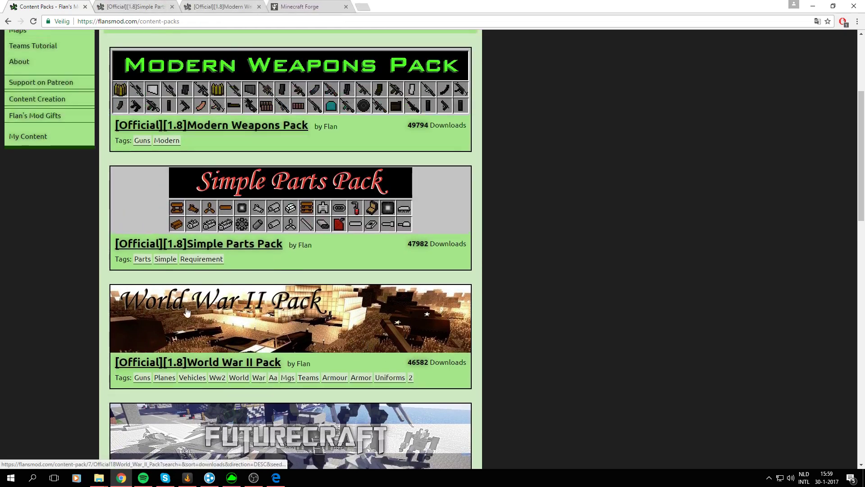
middle_click(228, 320)
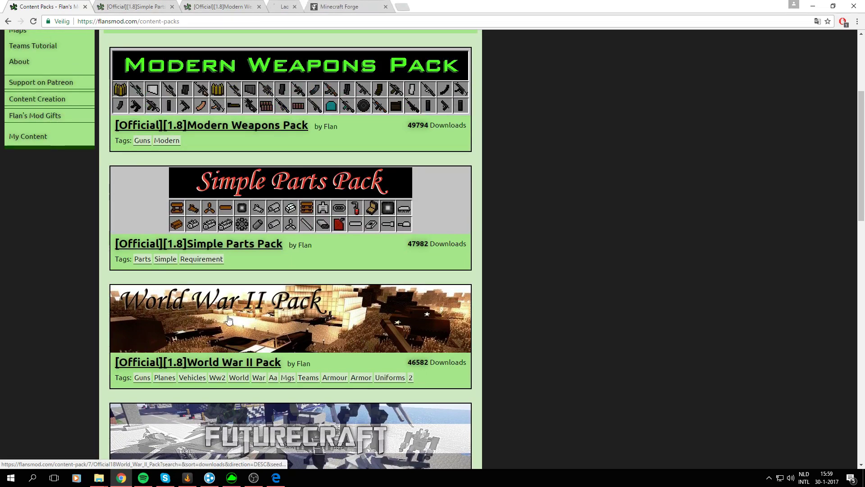
click(135, 4)
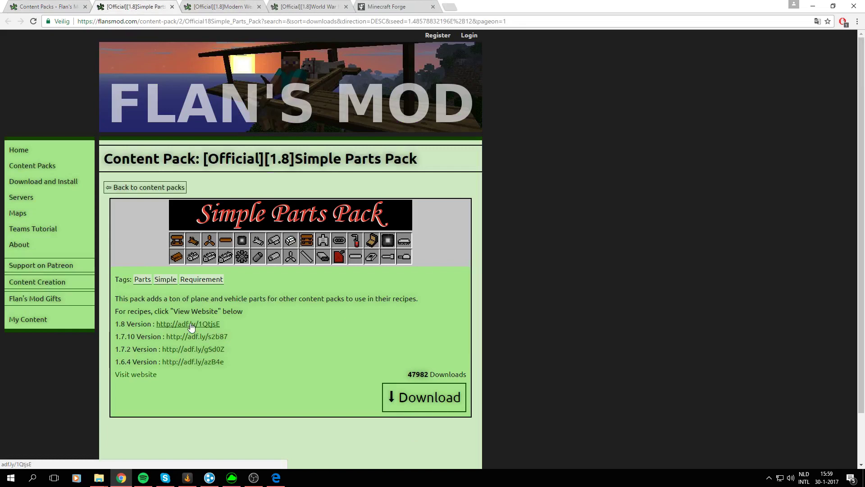
drag(224, 324, 167, 324)
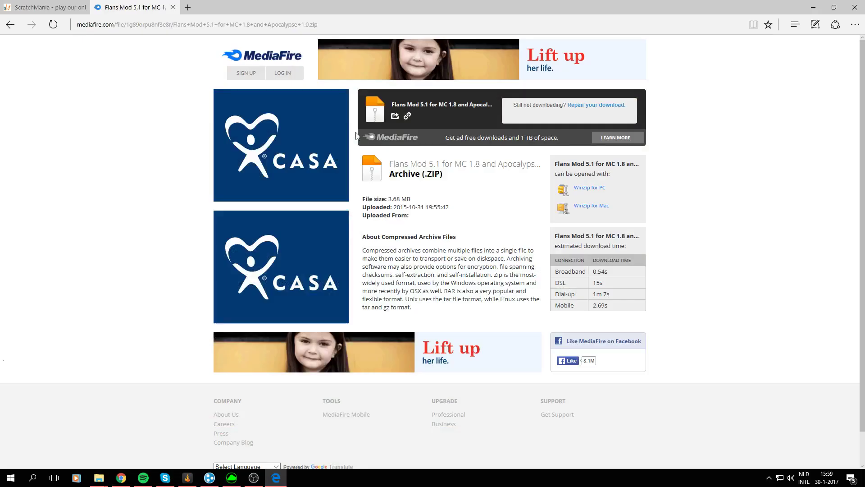
click(204, 28)
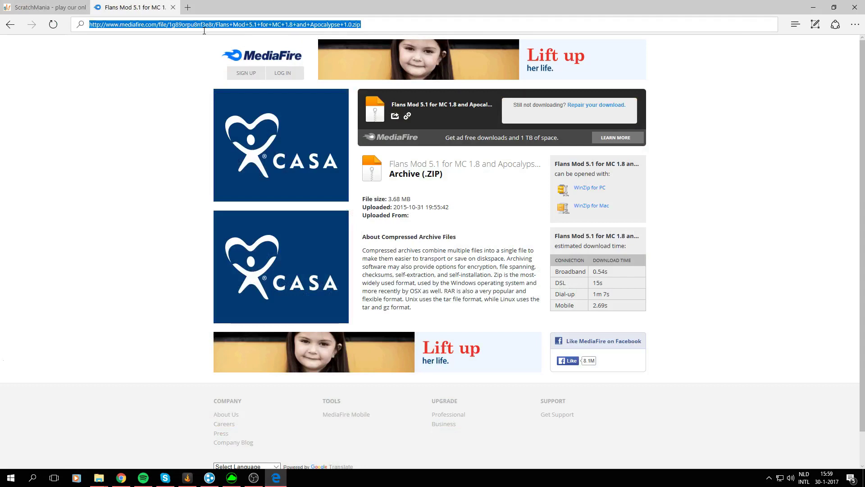
text(http://adf.ly/1QtjsE)
key(Return)
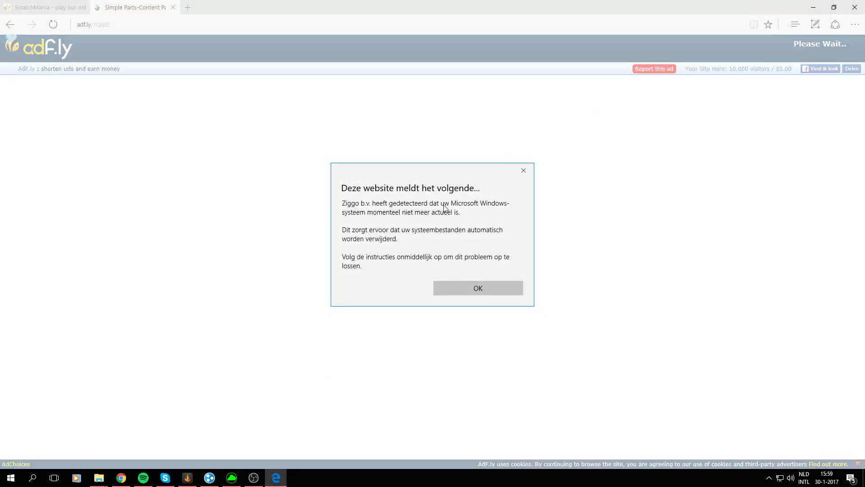
Dismiss the website message, skip the adf.ly ad to reach the Simple Parts MediaFire page, and close the advertising tabs.
click(521, 172)
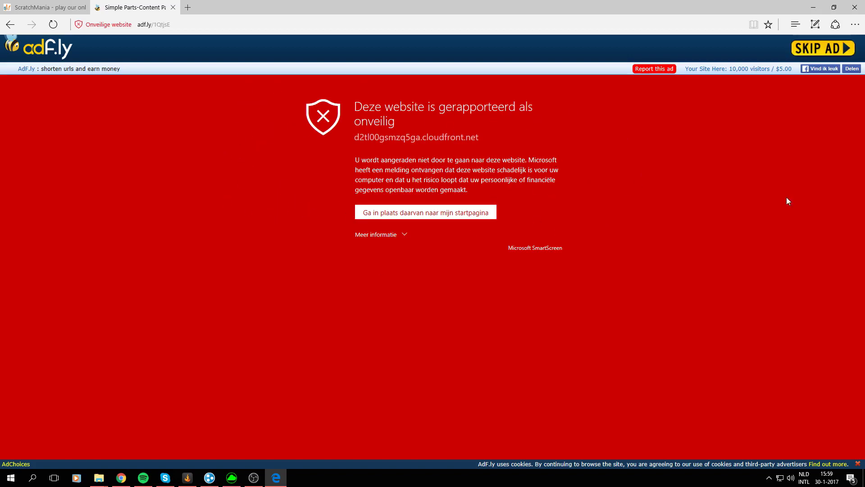
click(823, 49)
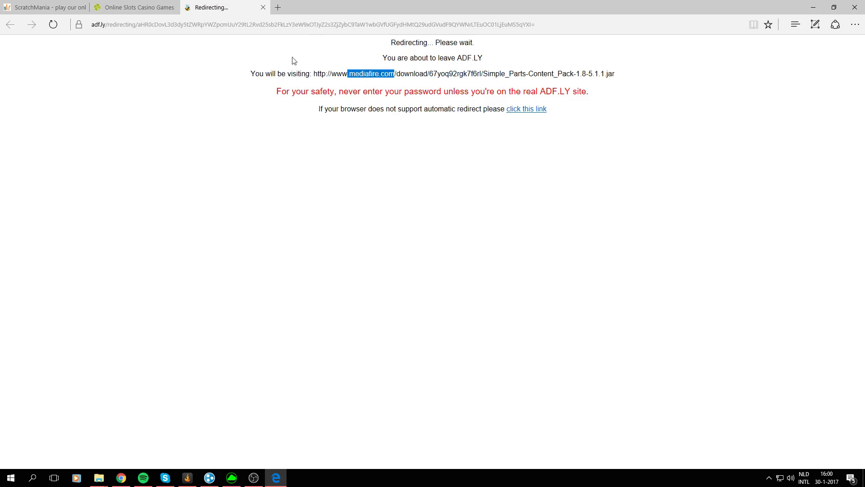
click(149, 13)
key(ctrl+w)
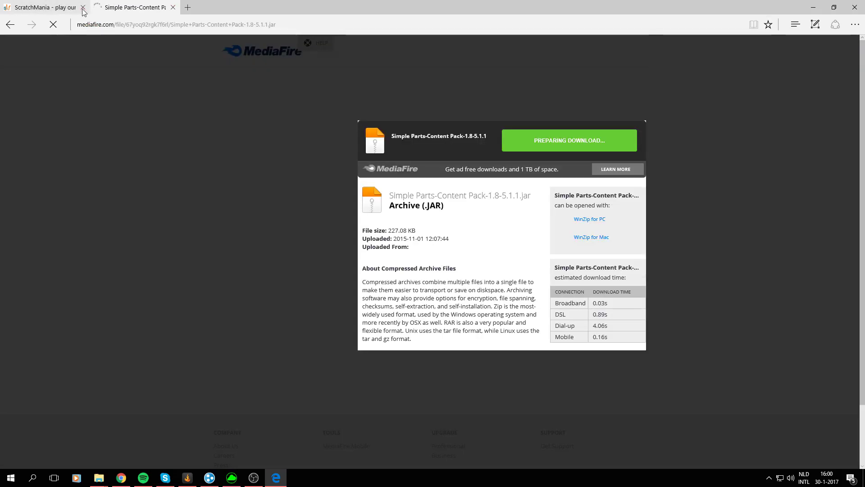
click(84, 7)
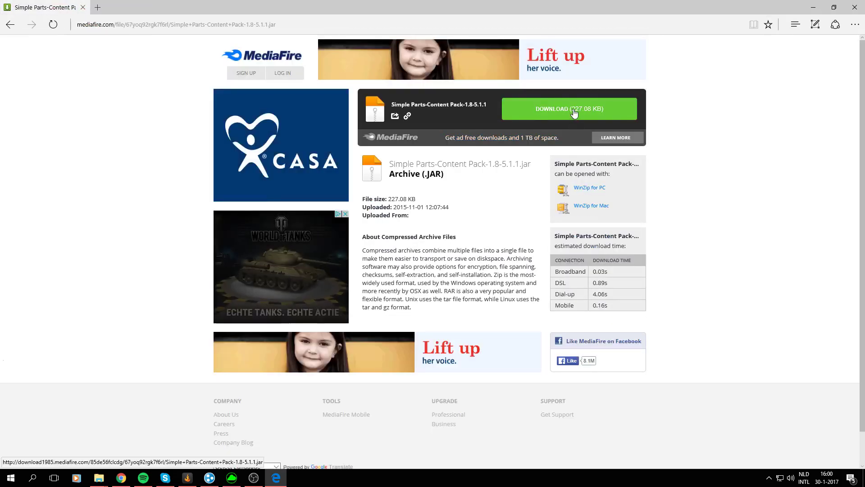
Download and save Simple Parts-Content Pack-1.8-5.1.1.jar, show it in the download folder, and minimize the folder window.
click(574, 113)
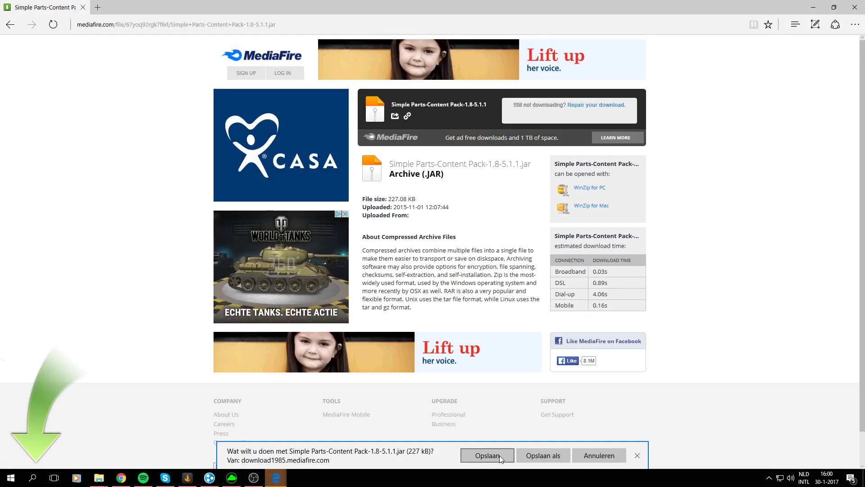
click(500, 456)
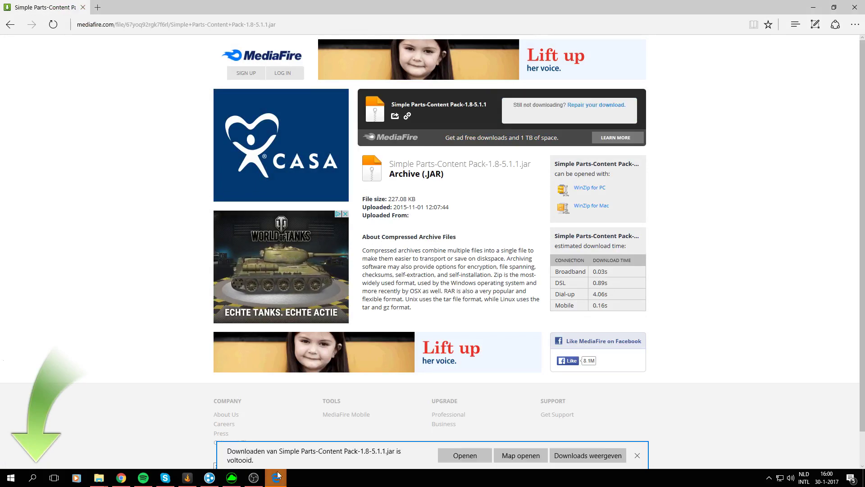
click(517, 456)
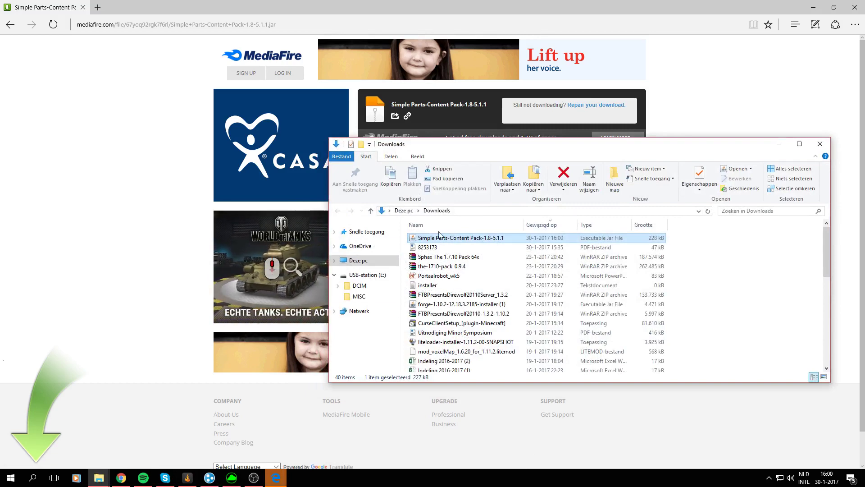
drag(533, 146, 413, 163)
click(659, 160)
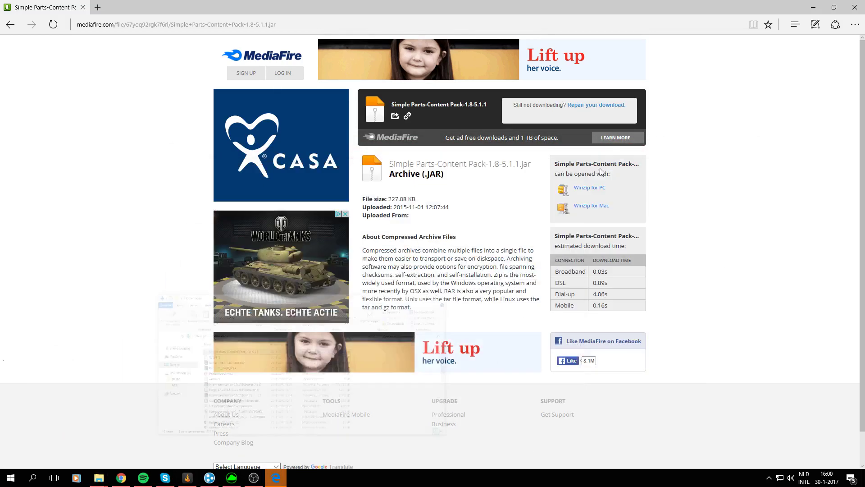
Return to the Flan's Mod site in Chrome and open the Modern Weapons Pack page from the Content Packs list.
mouse_move(276, 477)
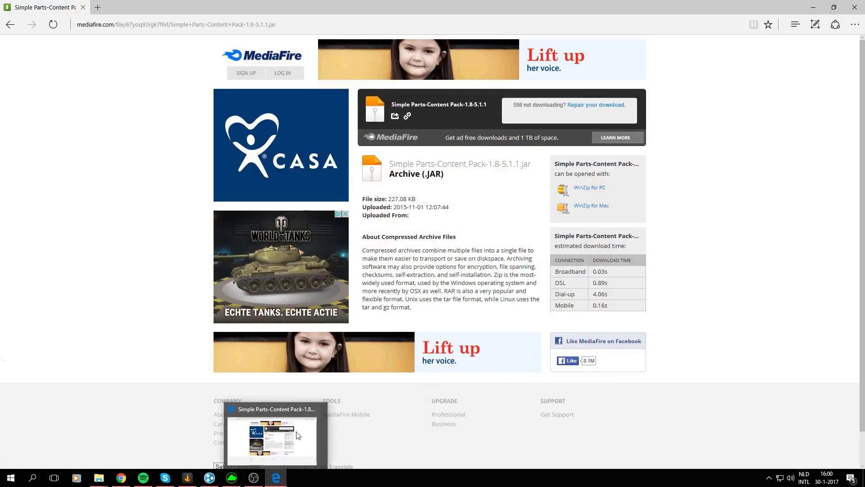
click(121, 477)
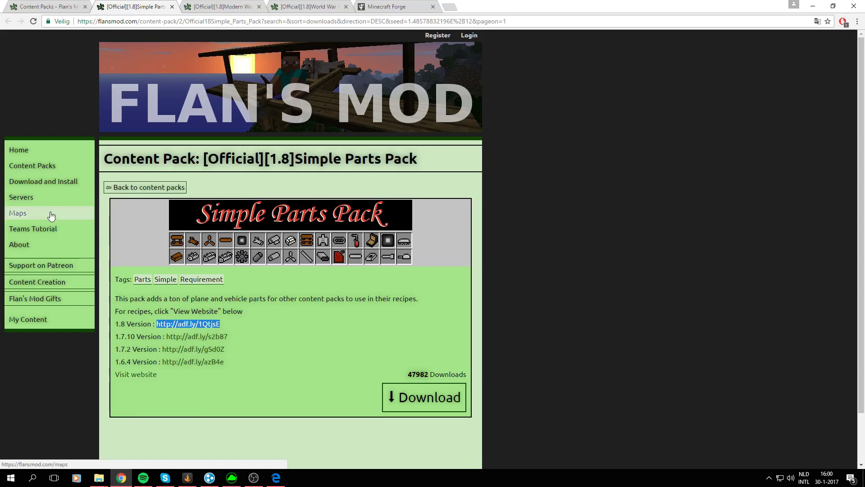
click(53, 167)
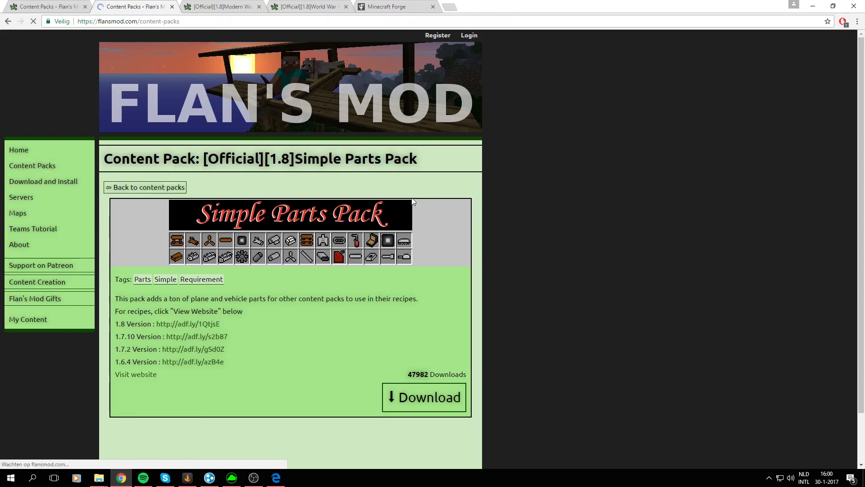
scroll(324, 158, down, 3)
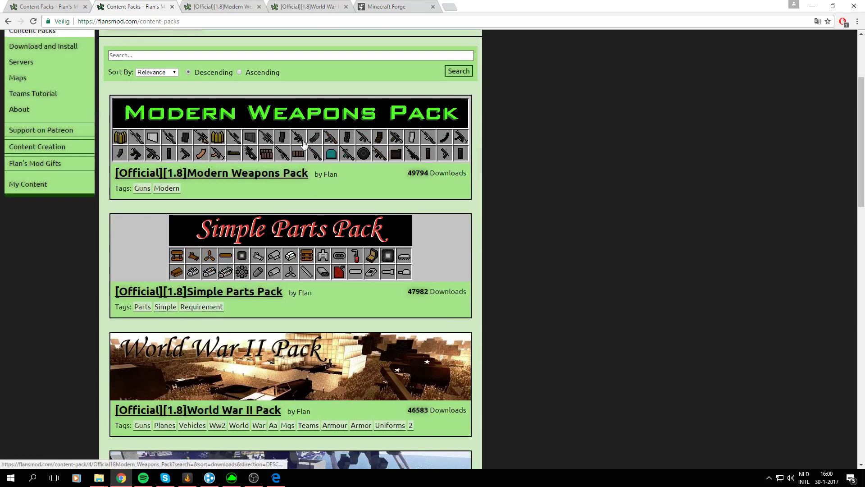
click(207, 175)
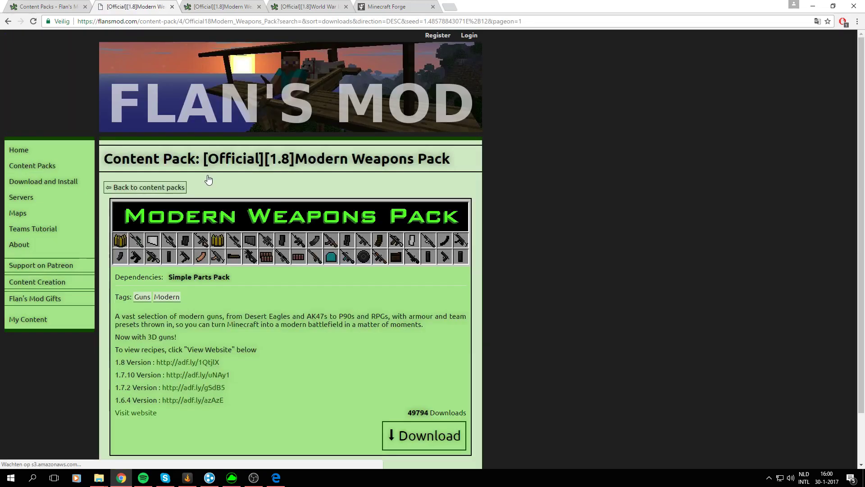
Review the dependencies and version links on the open Modern Weapons Pack and World War II Pack pages.
click(262, 6)
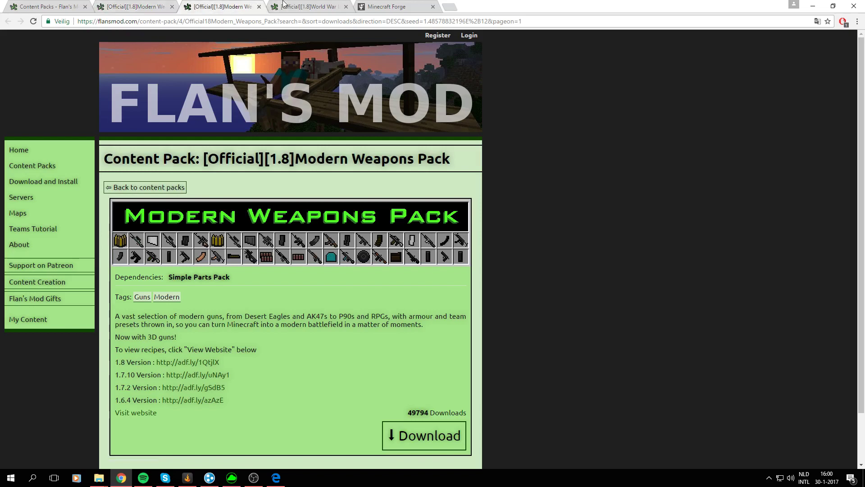
click(297, 5)
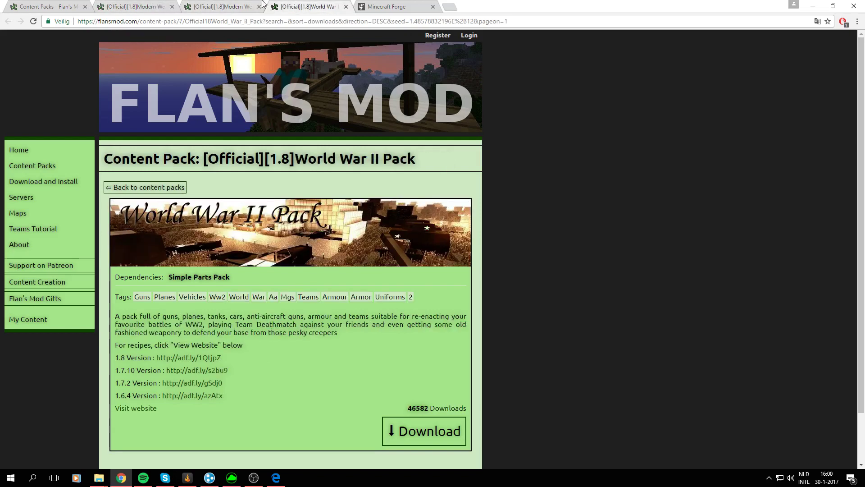
click(237, 4)
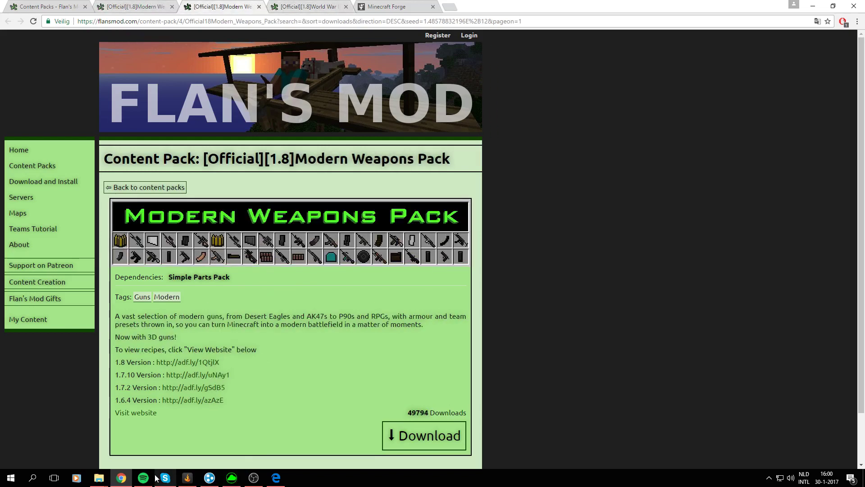
mouse_move(99, 478)
mouse_move(141, 458)
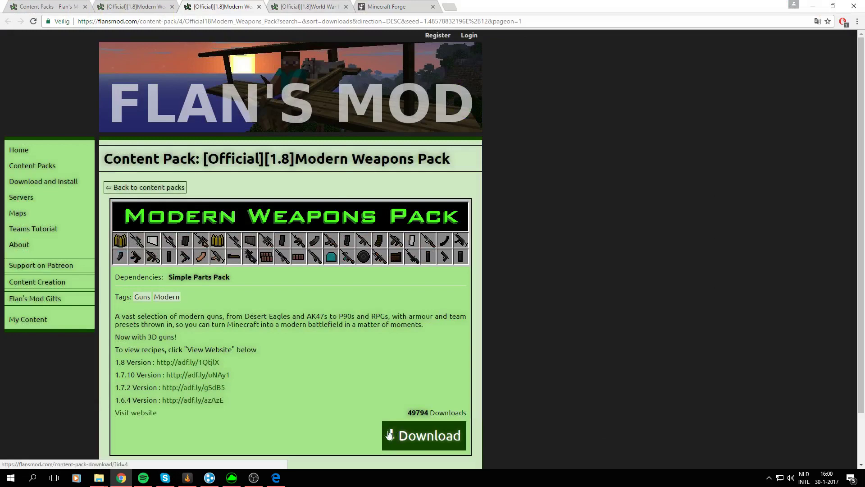
Copy the Modern Weapons Pack's 1.8 version link and load it in a new Edge tab.
mouse_move(155, 366)
mouse_down()
mouse_move(223, 362)
mouse_move(161, 363)
mouse_up()
key(ctrl+c)
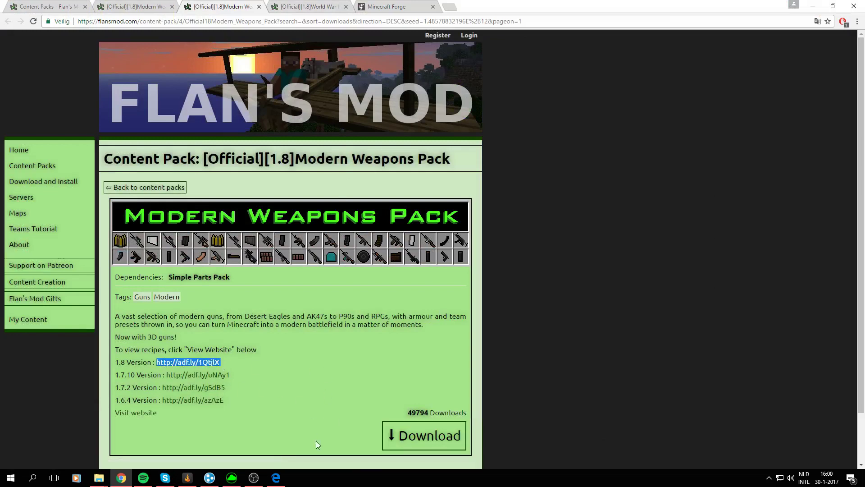
click(276, 478)
click(95, 8)
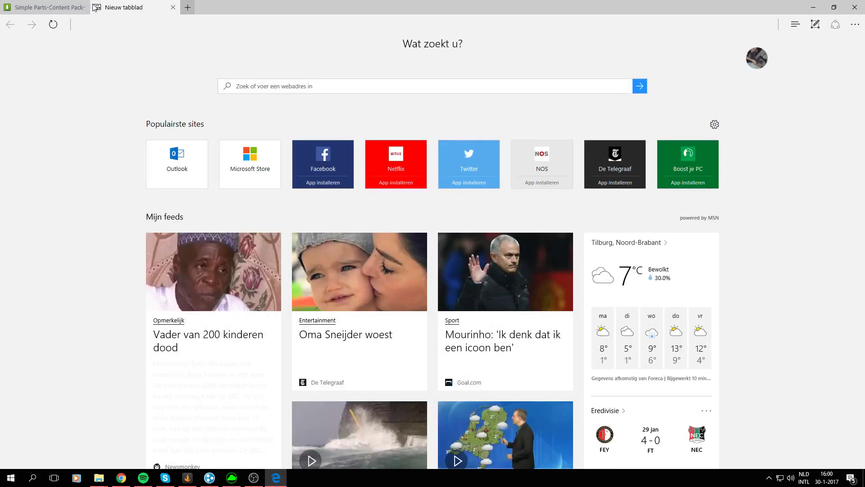
key(ctrl+v)
key(Return)
Copy the World War II Pack's 1.8 version link from Chrome and load it in another new Edge tab.
click(129, 480)
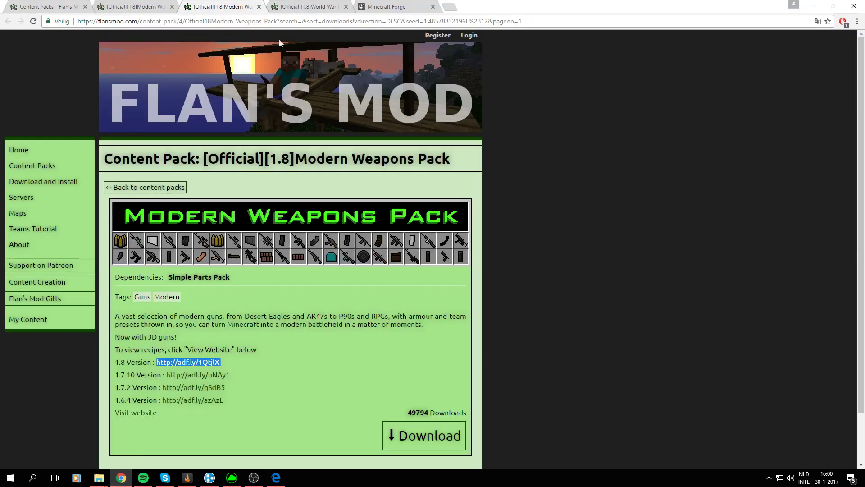
click(331, 5)
drag(156, 359, 227, 357)
key(ctrl+c)
click(276, 478)
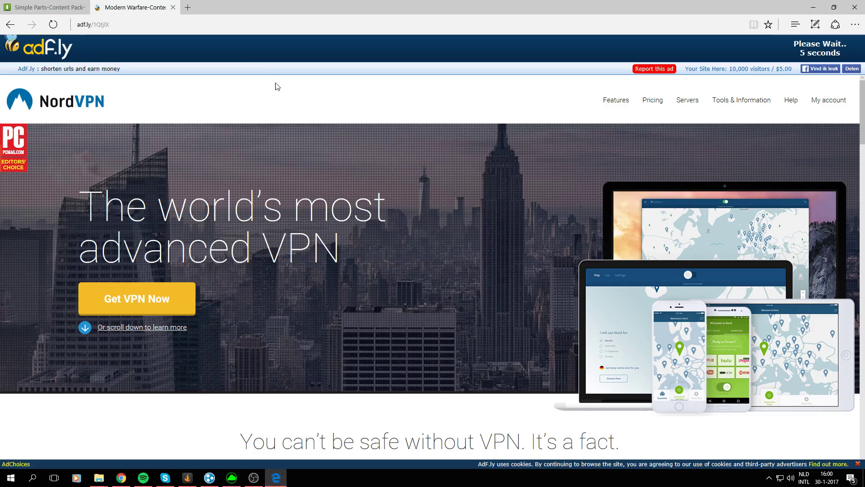
key(alt+Left)
key(ctrl+v)
key(Return)
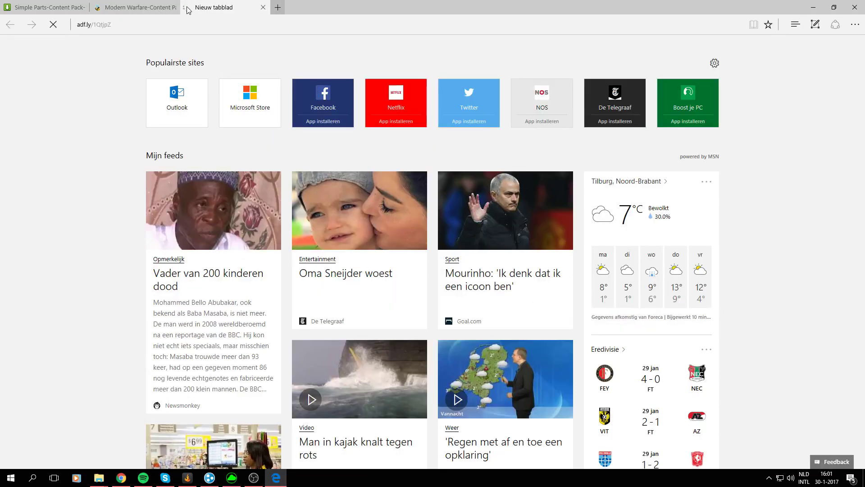
Skip the adf.ly ad for the Modern Warfare pack and continue past the World War II link's locked page to their downloads.
click(135, 7)
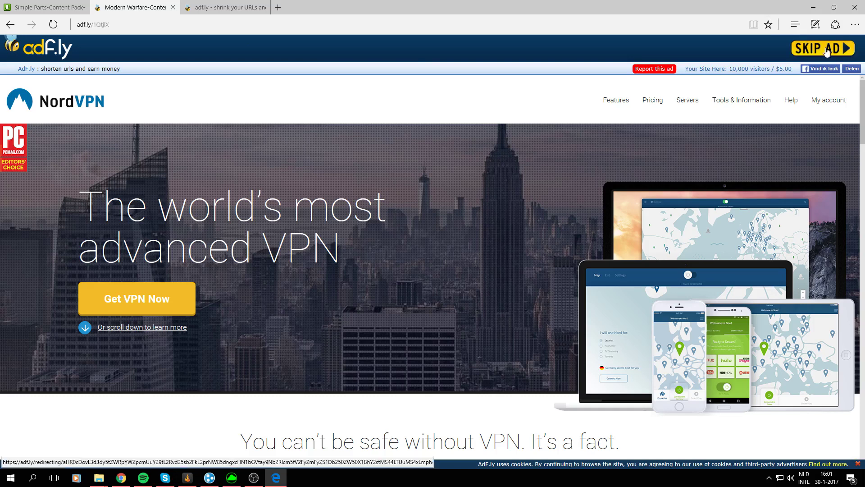
click(827, 51)
click(171, 9)
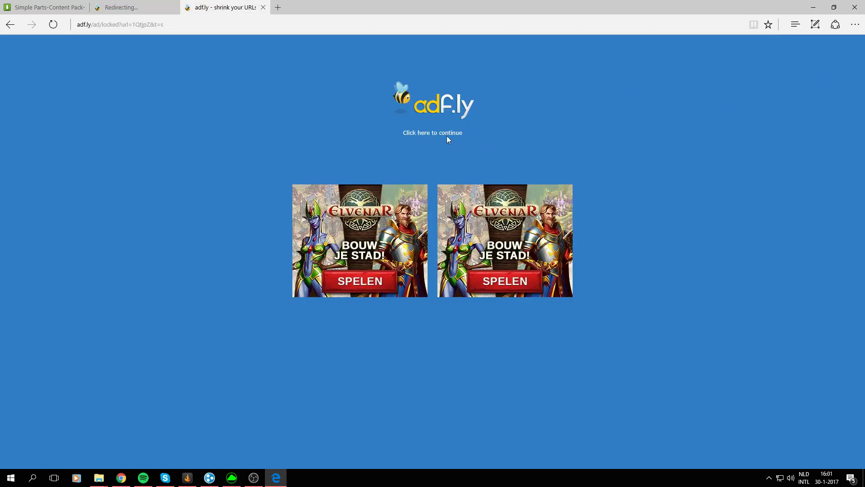
click(171, 86)
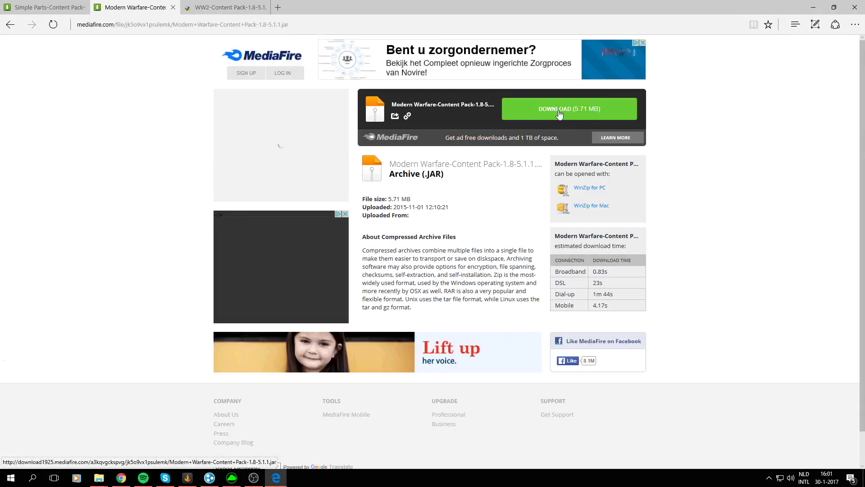
Start the Modern Warfare pack download and get past the adf.ly ad to the WW2 pack's MediaFire page.
click(580, 116)
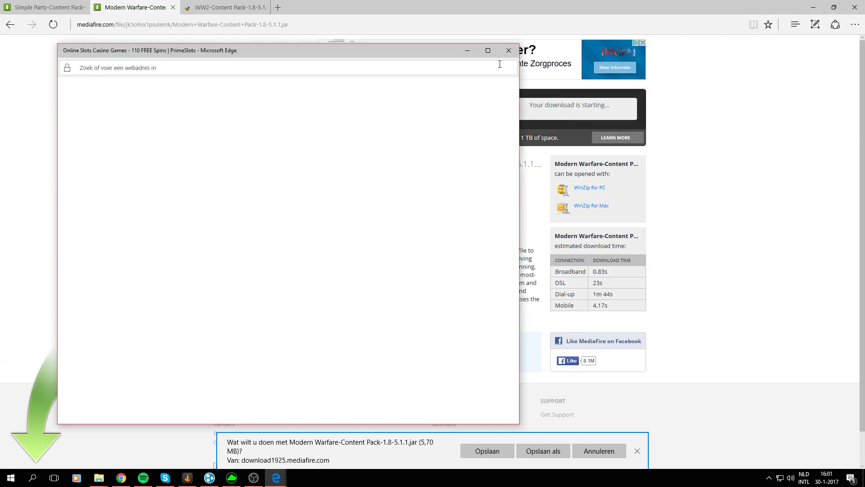
click(509, 50)
click(228, 7)
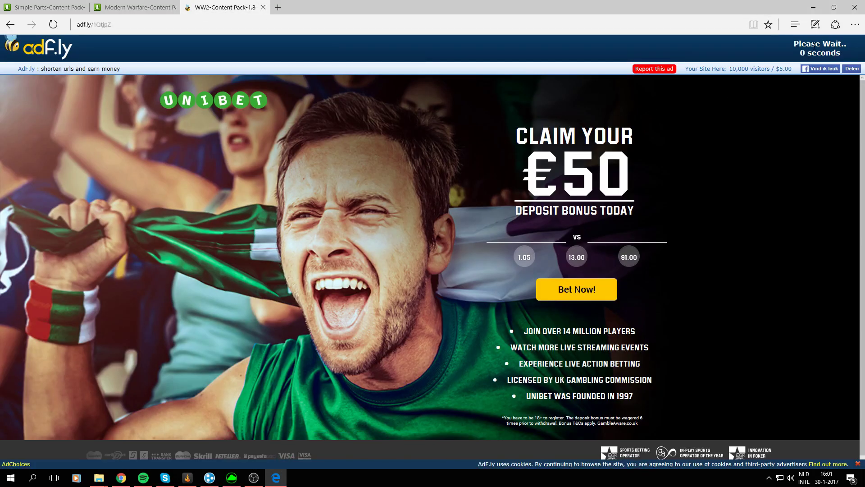
click(821, 49)
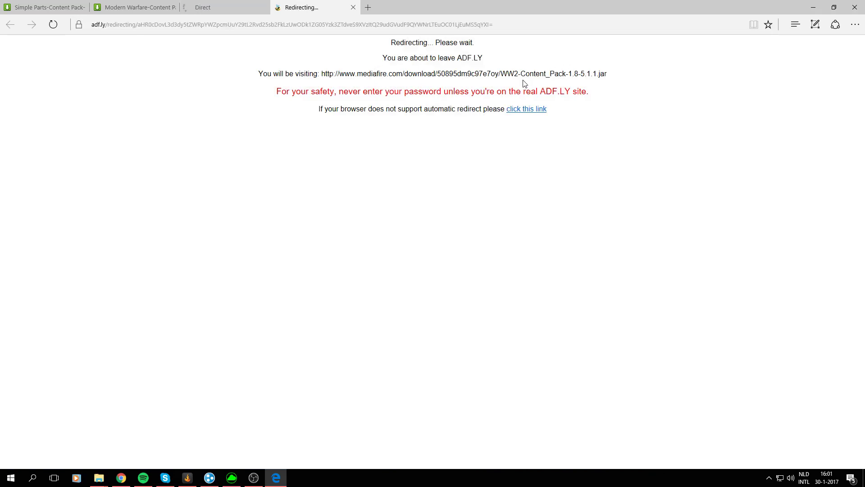
click(263, 8)
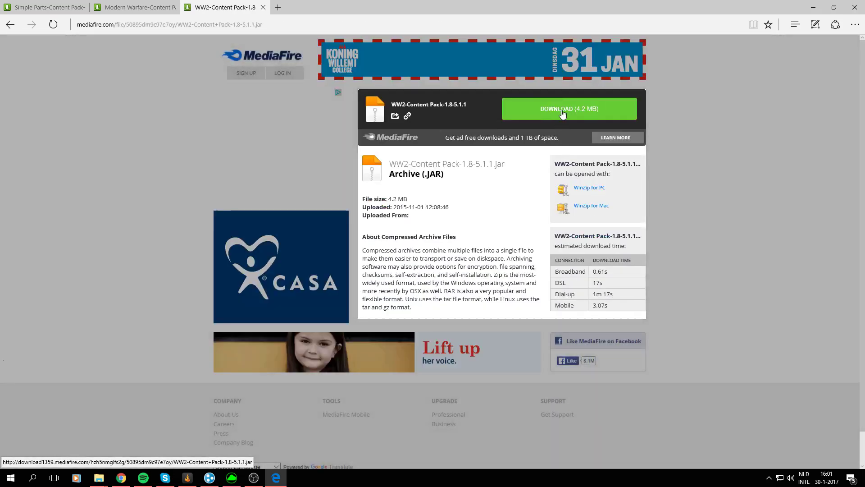
Download WW2-Content Pack-1.8-5.1.1.jar and save both it and the pending Modern Warfare-Content Pack-1.8-5.1.1.jar.
click(560, 118)
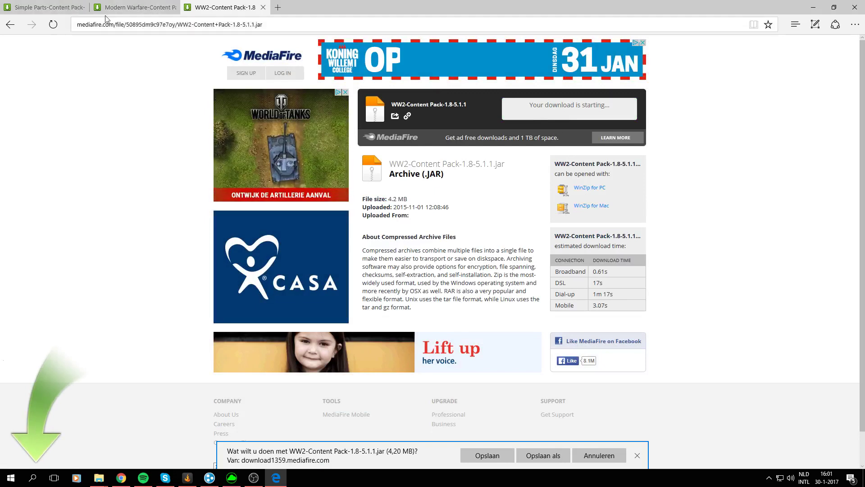
click(498, 458)
click(144, 5)
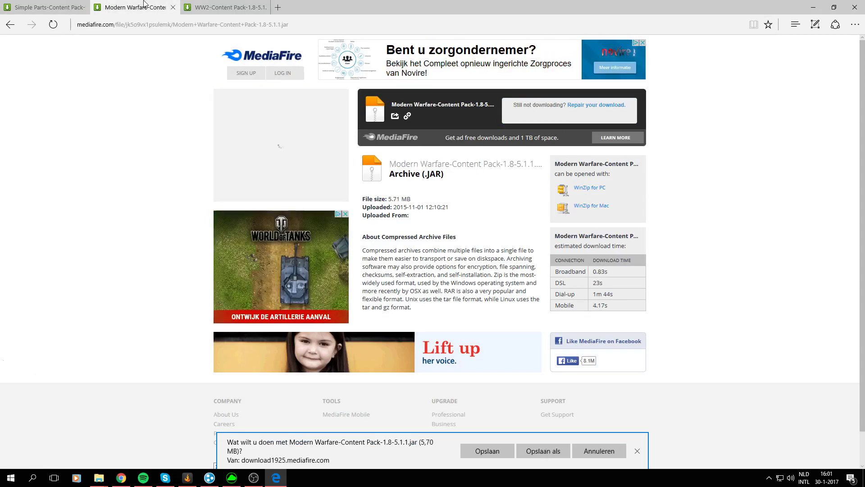
click(487, 451)
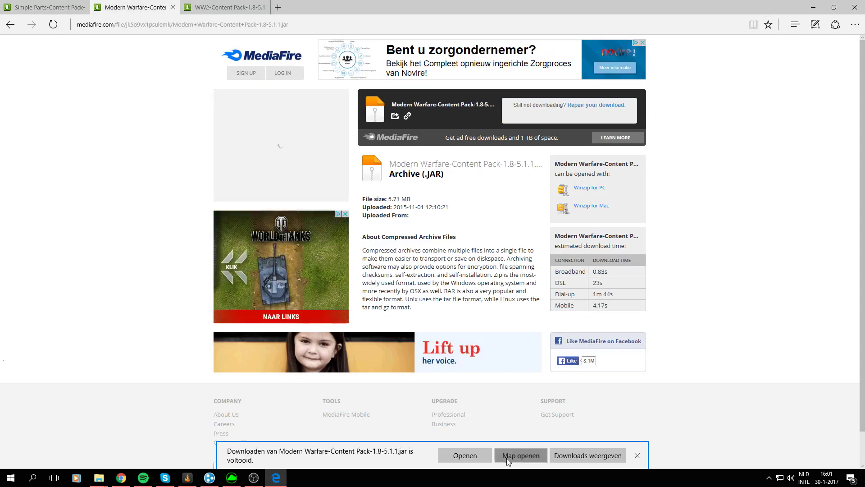
Open the Downloads folder and move the Modern Warfare, WW2 and Simple Parts content pack files onto the desktop.
click(507, 455)
mouse_move(107, 479)
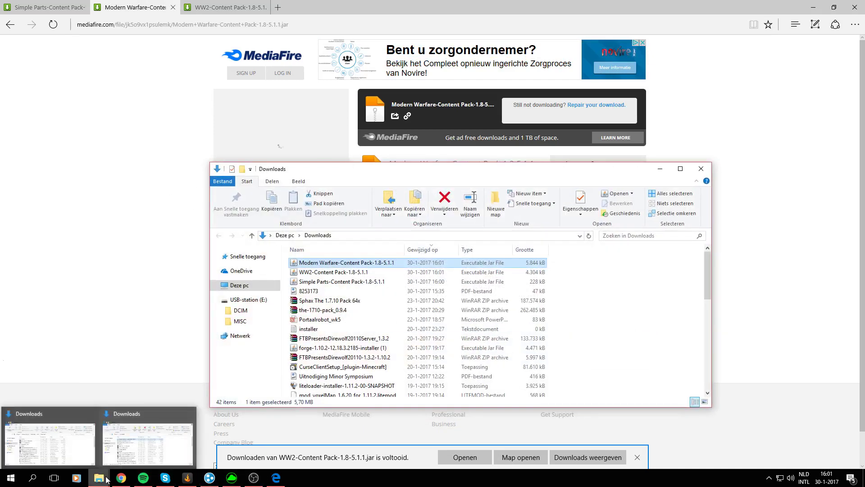
click(92, 413)
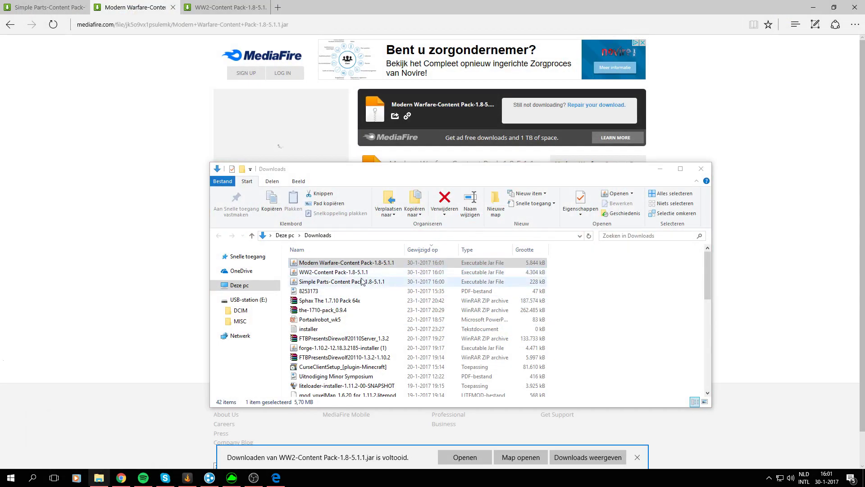
click(812, 8)
click(813, 5)
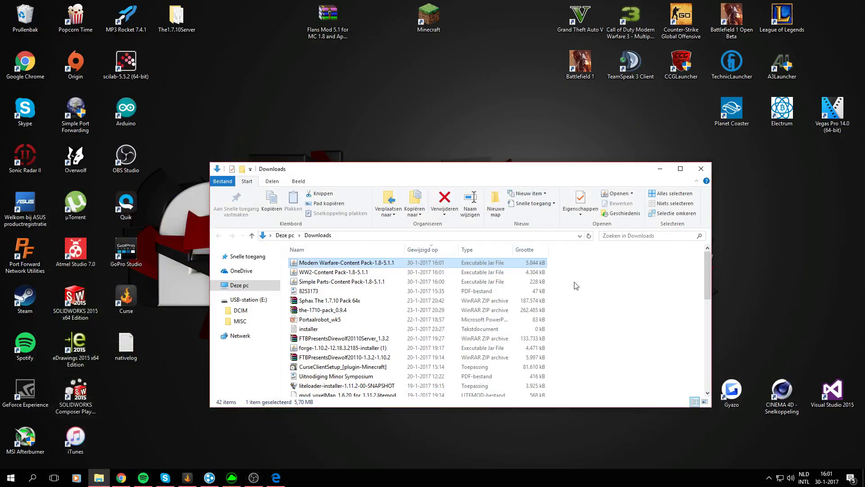
drag(557, 285, 334, 90)
drag(402, 179, 398, 216)
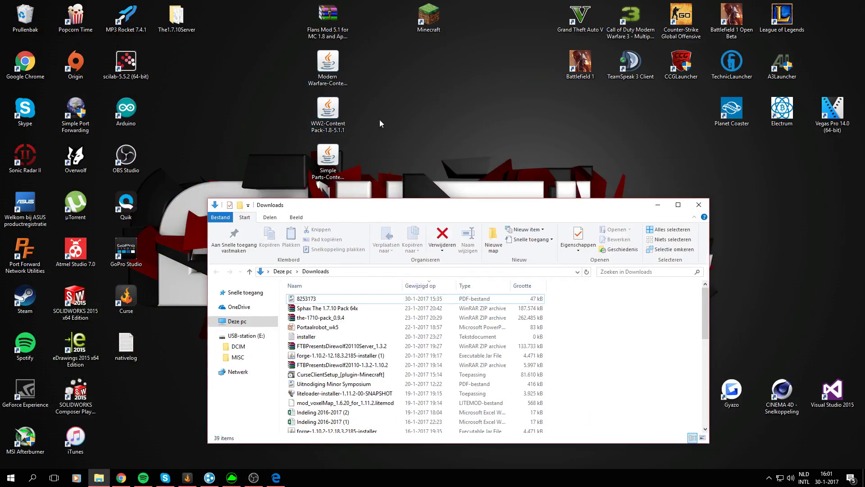
click(698, 205)
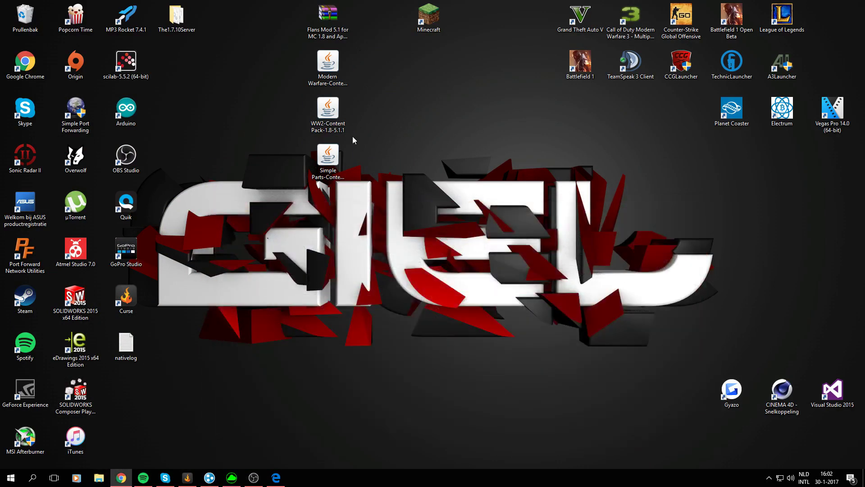
Arrange the three content pack files in a row on the desktop beneath the Flans Mod 5.1 archive.
drag(327, 63, 277, 63)
drag(348, 110, 247, 65)
drag(336, 156, 336, 74)
click(321, 12)
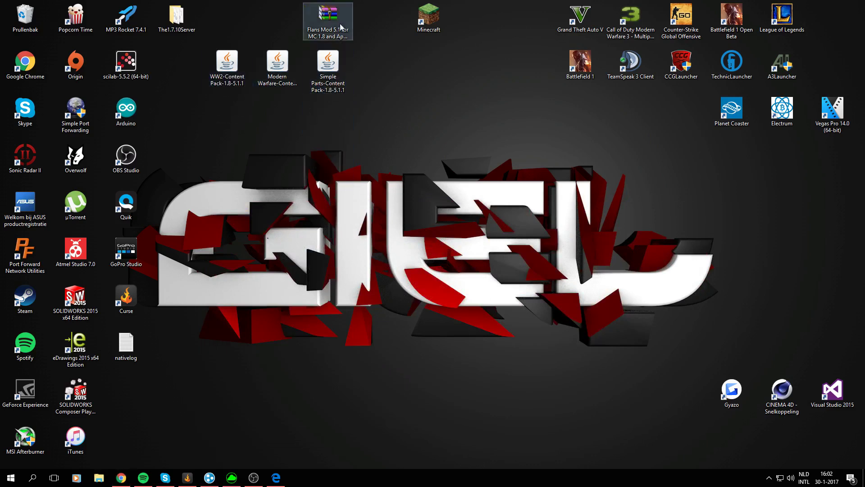
click(126, 16)
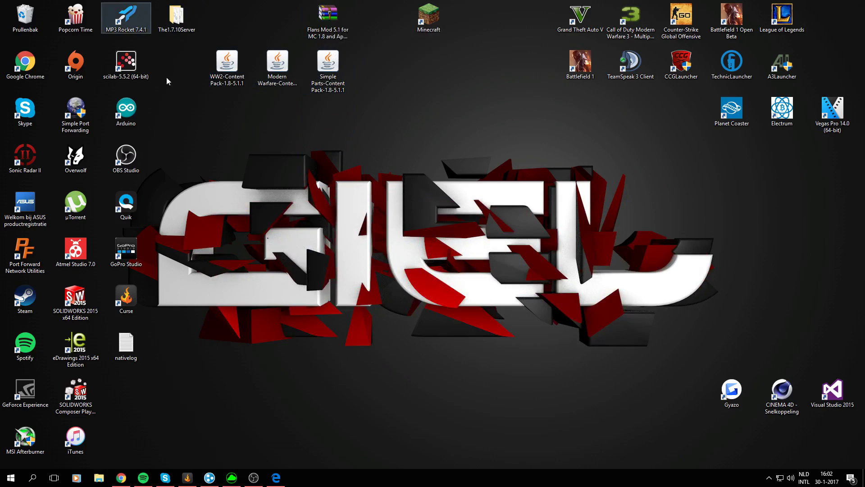
click(266, 450)
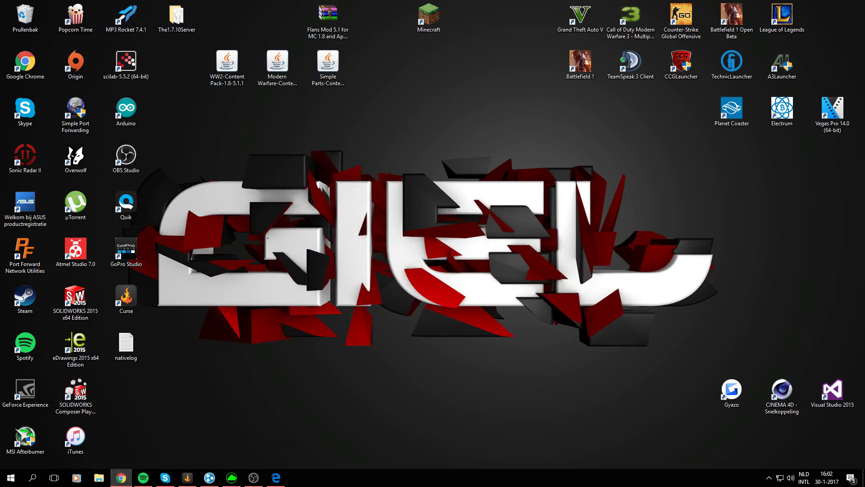
Switch to the Minecraft Forge page in Chrome and download the recommended Windows installer for Minecraft 1.8, skipping the ad.
drag(58, 232, 388, 1)
click(392, 6)
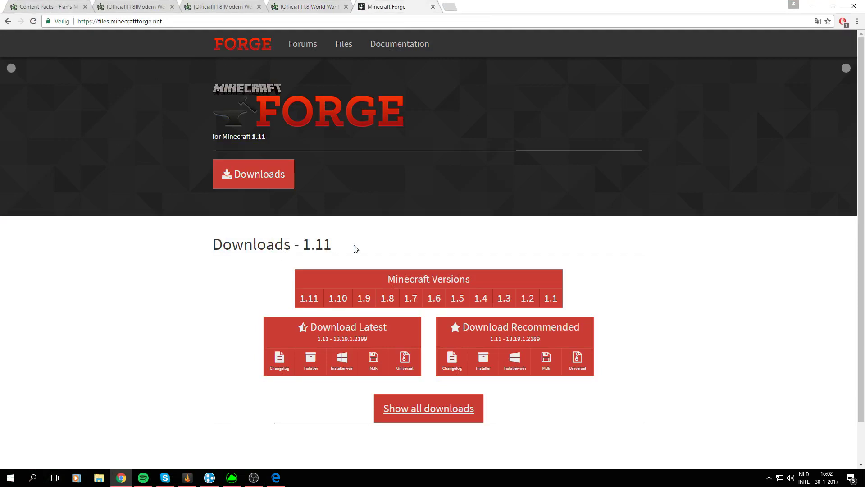
mouse_move(386, 300)
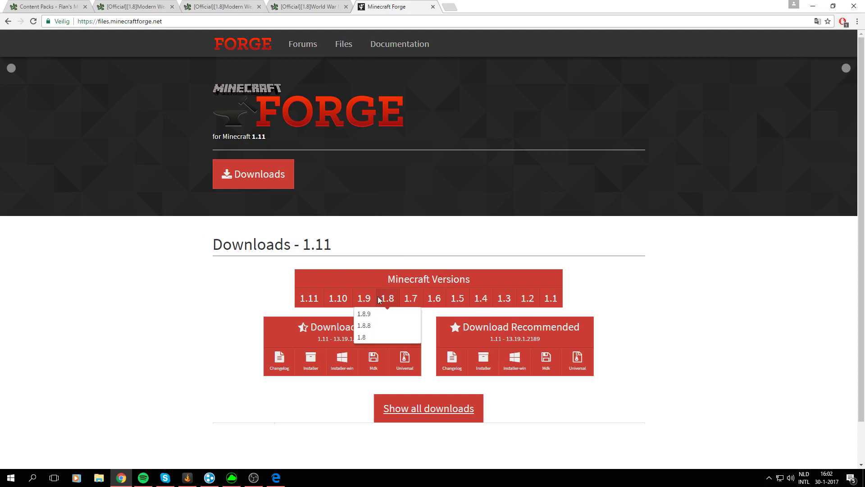
click(361, 337)
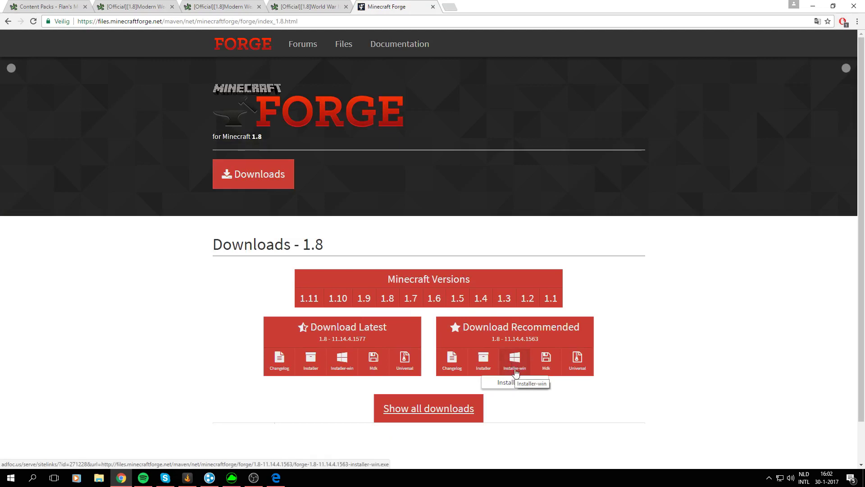
click(515, 368)
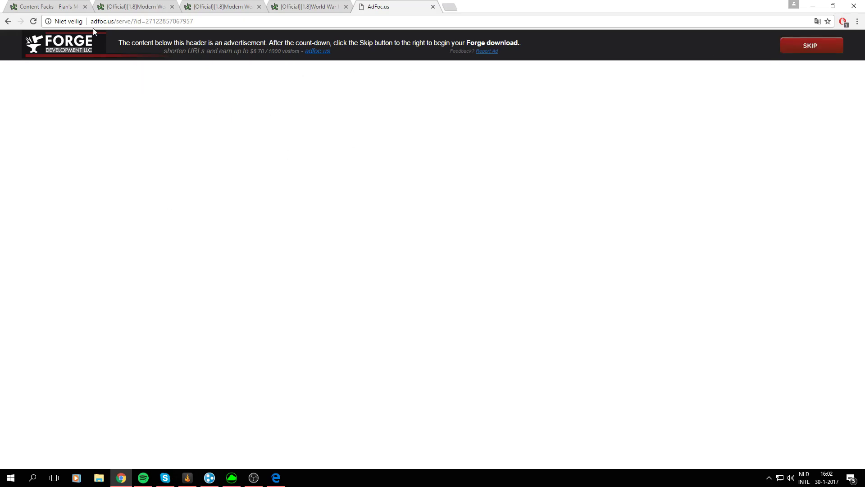
click(804, 49)
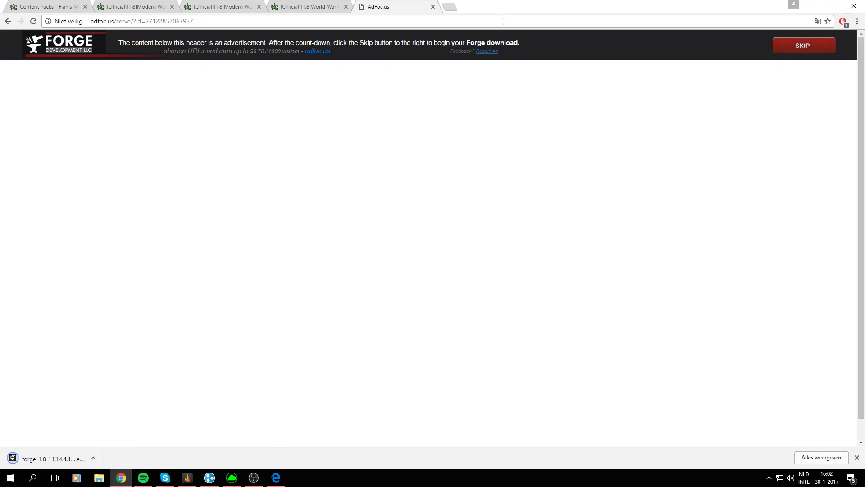
Move the downloaded Forge 1.8 installer from Chrome to the desktop and place it beside the Flans Mod archive.
drag(511, 4, 563, 9)
drag(388, 458, 276, 120)
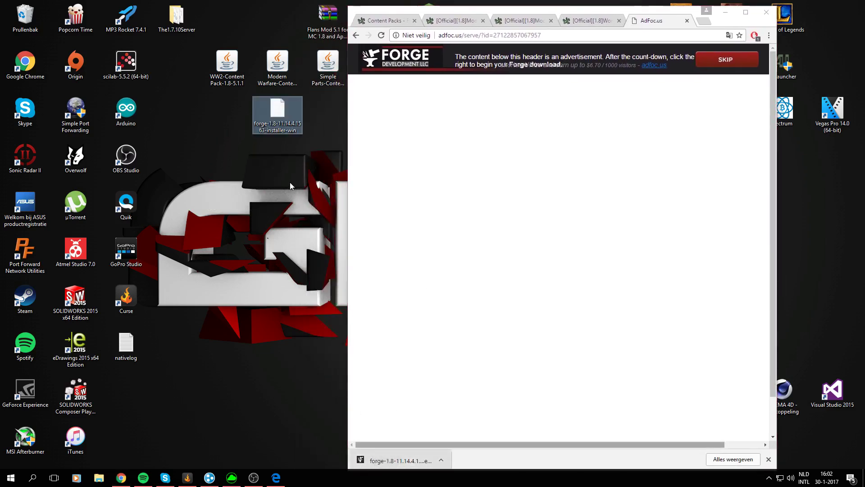
click(726, 12)
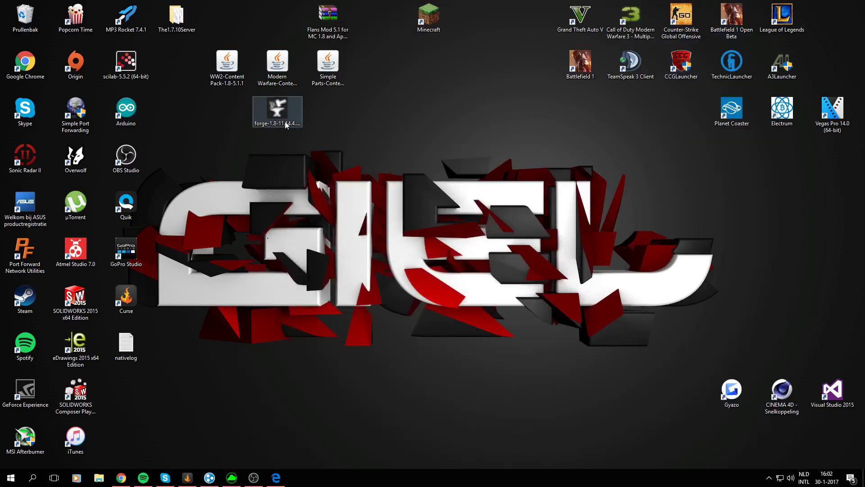
drag(287, 124, 287, 25)
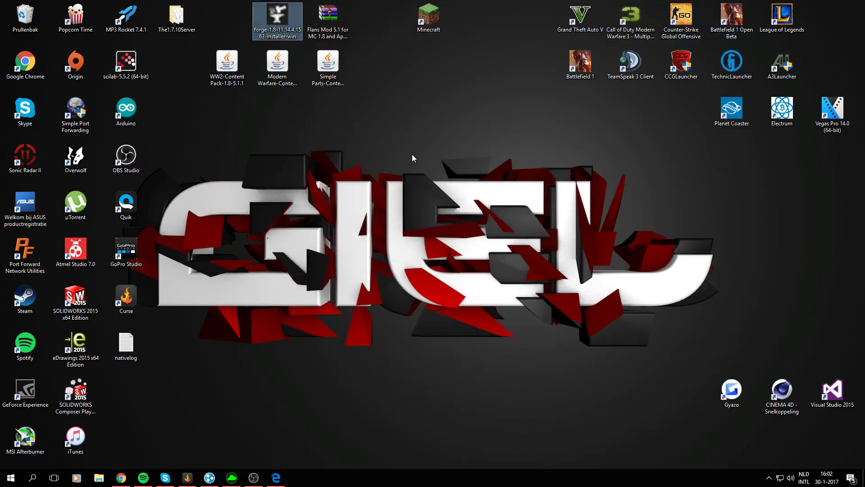
click(428, 18)
click(437, 194)
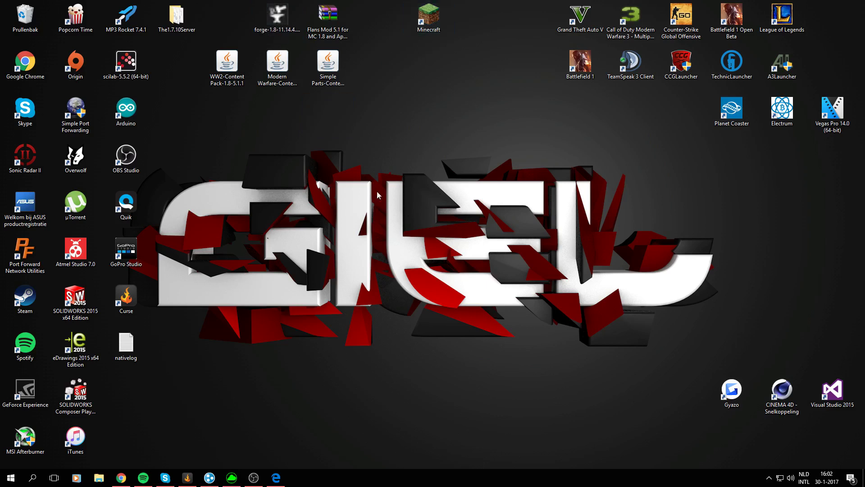
Run the Forge 1.8-11.14.4.1563 installer and install the client into the .minecraft folder.
double_click(294, 31)
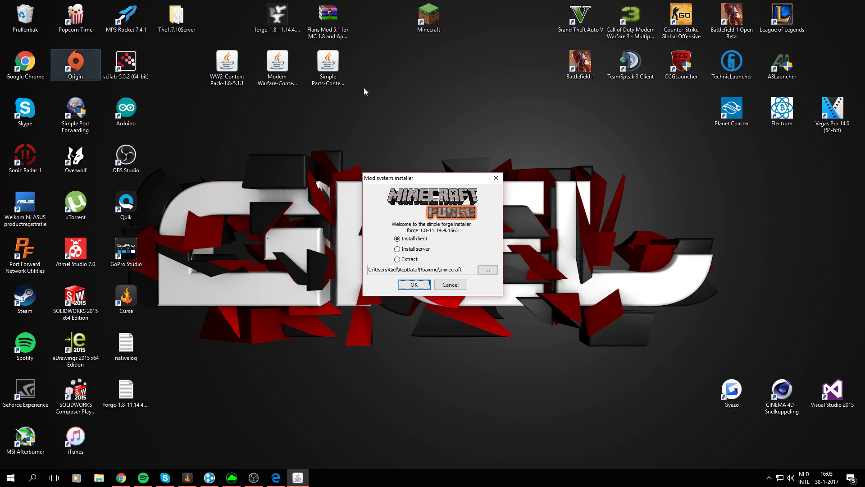
click(418, 286)
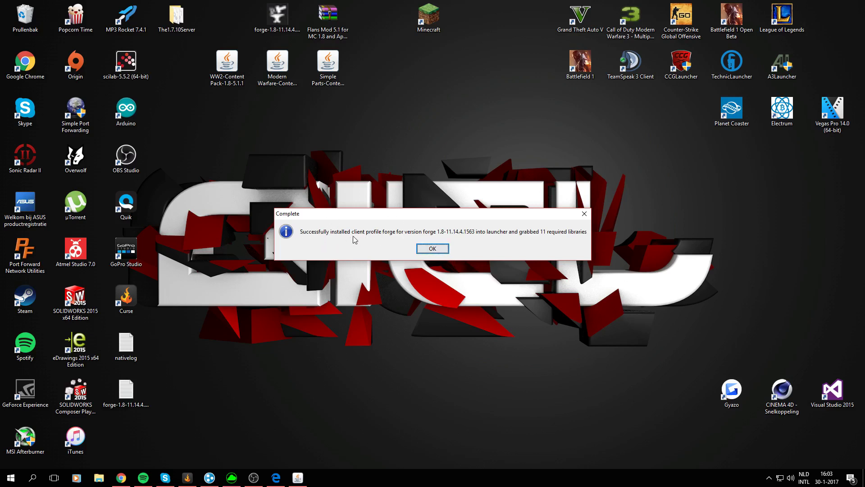
click(432, 249)
Launch Minecraft 1.8 once with the forge profile, then close the game from its main menu.
double_click(428, 18)
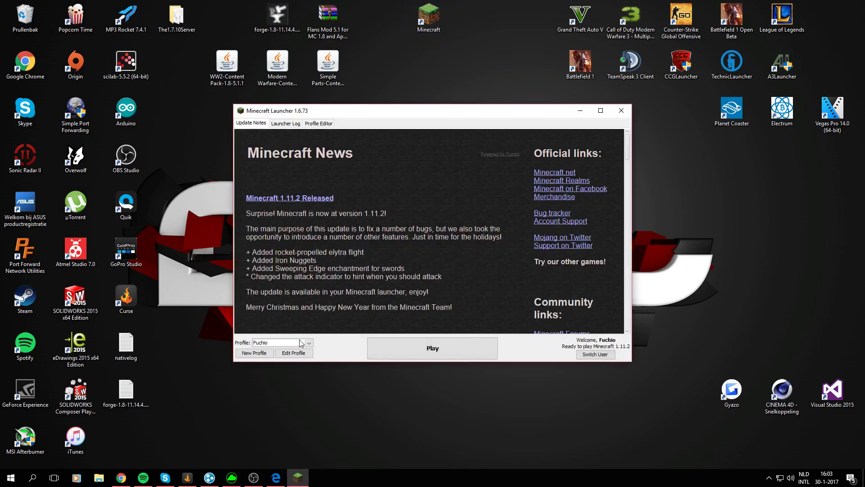
click(300, 344)
click(264, 354)
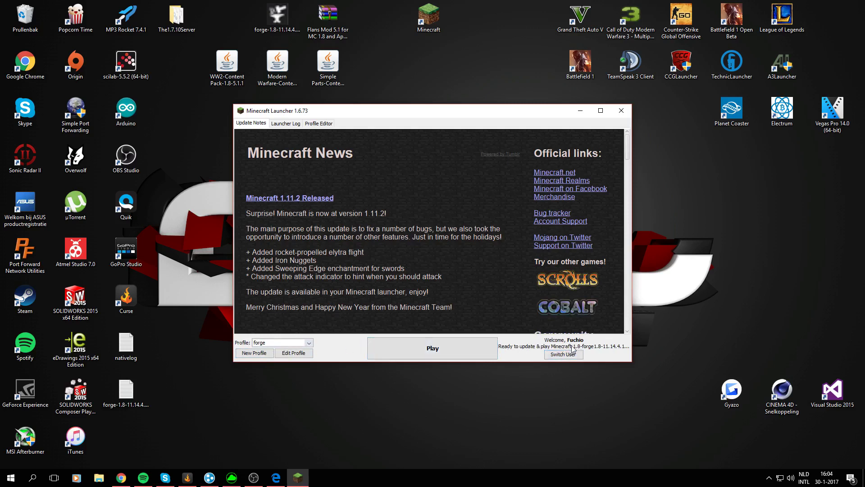
click(449, 344)
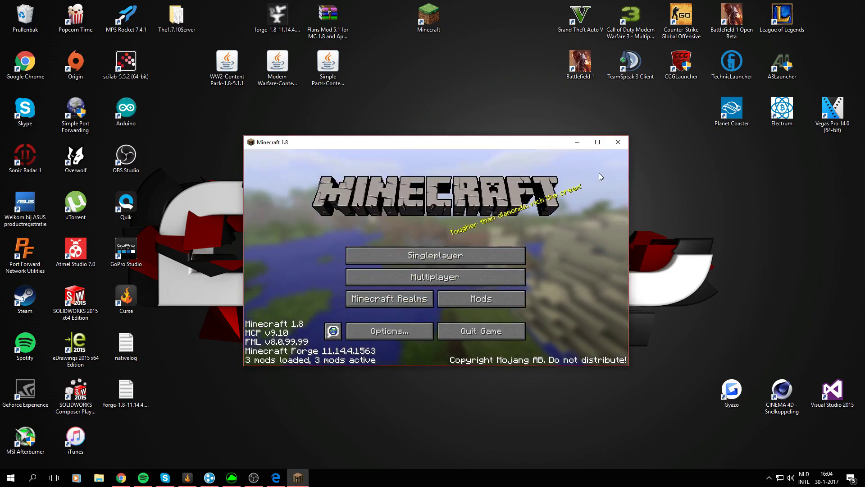
click(618, 143)
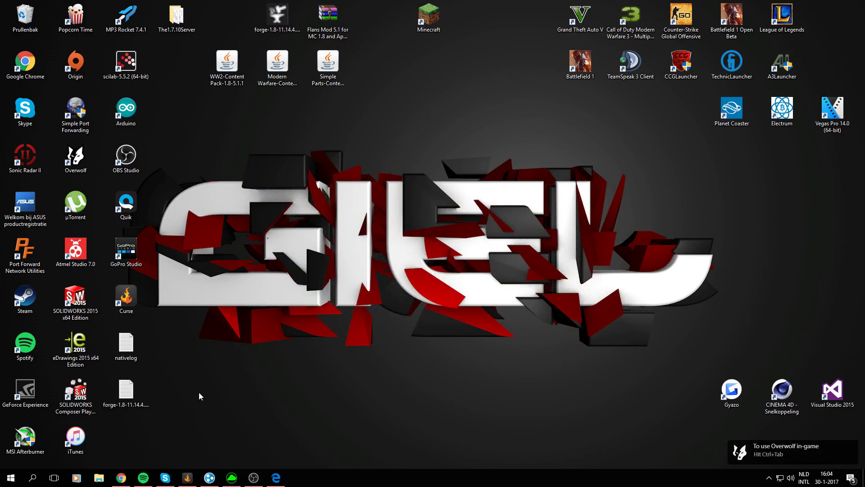
Search Windows for %appdata%, open the Roaming folder, and go to the mods folder inside .minecraft.
click(32, 478)
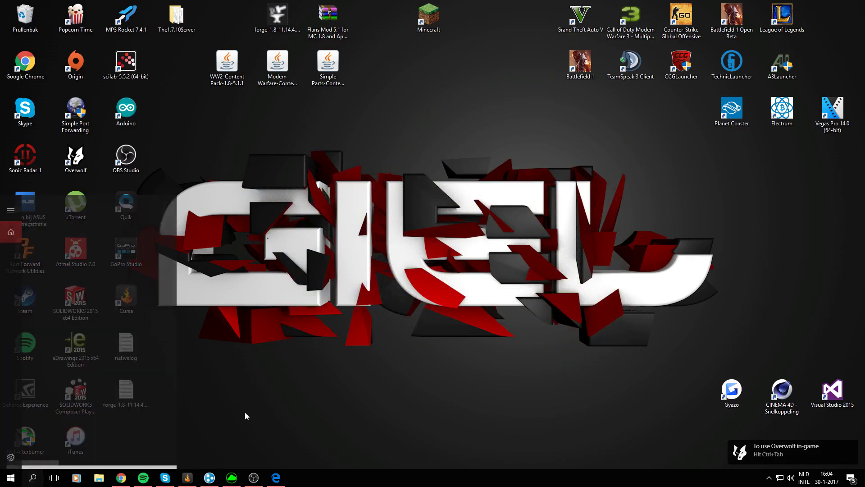
click(314, 352)
key(super+s)
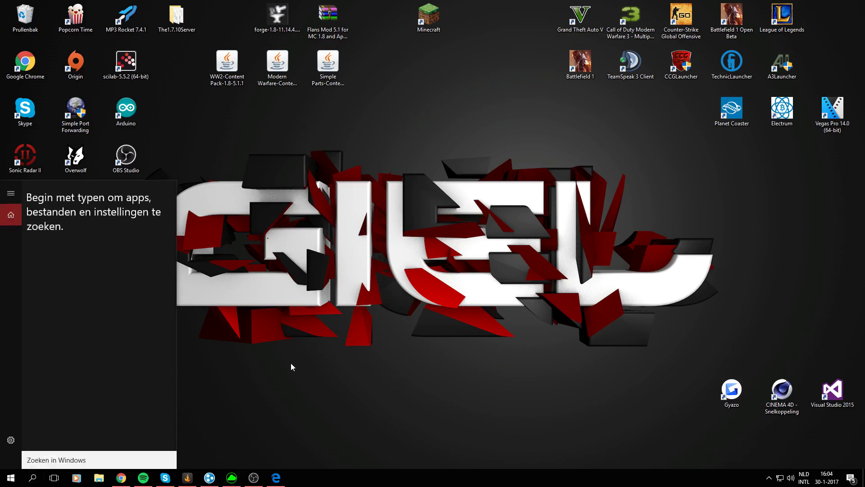
text(%appdata%)
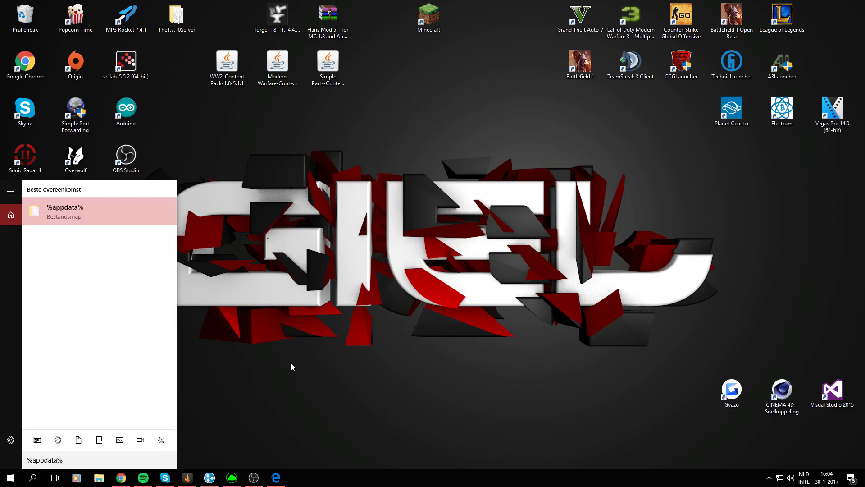
click(57, 214)
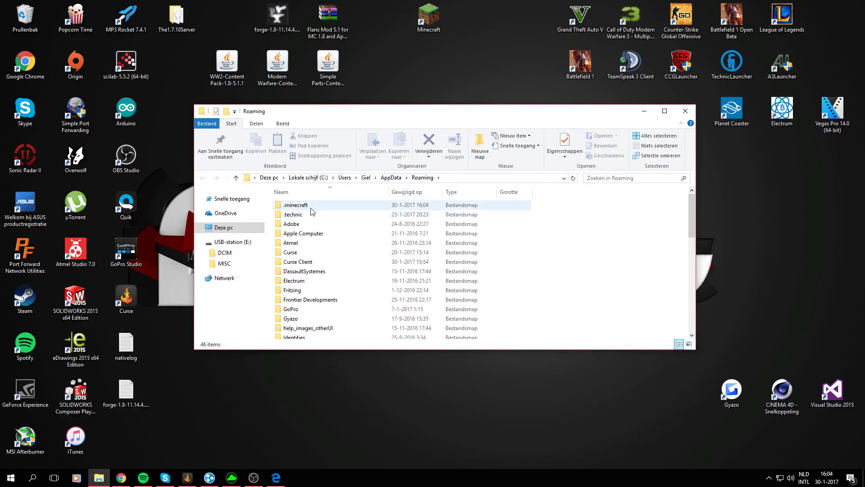
click(310, 207)
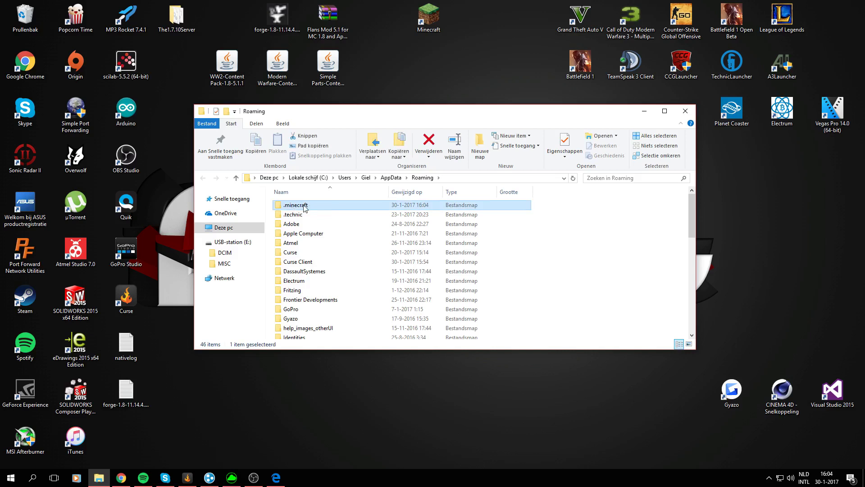
double_click(305, 208)
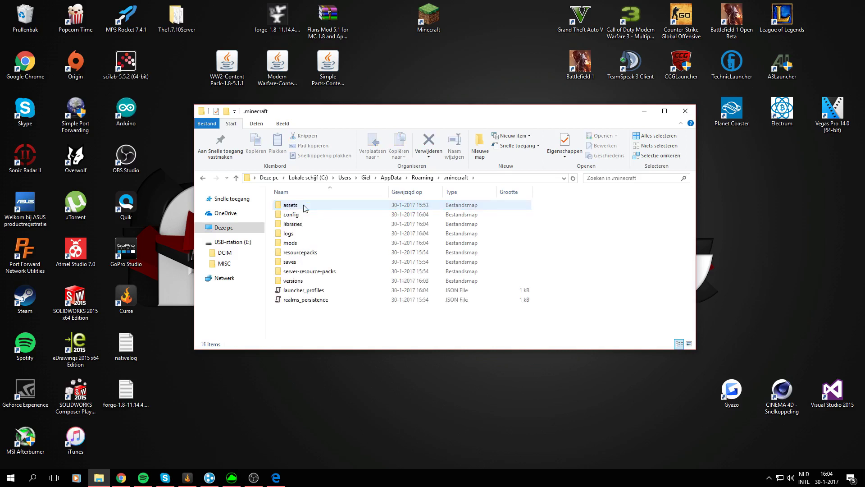
click(313, 243)
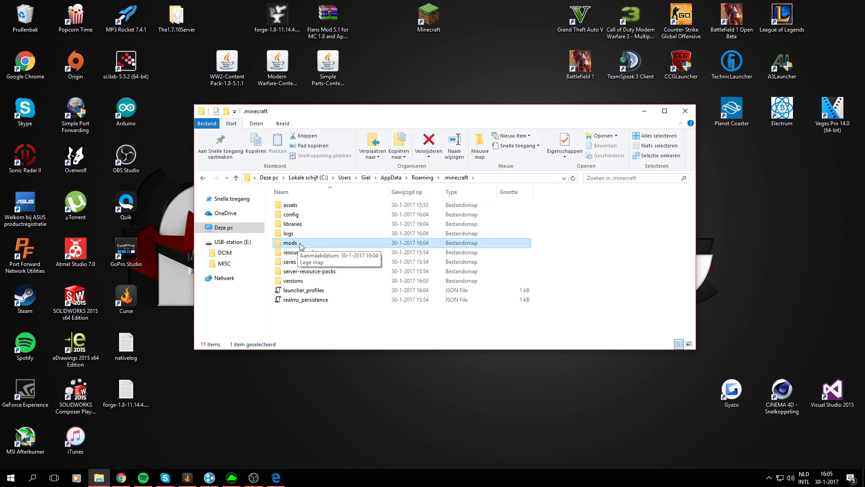
double_click(300, 245)
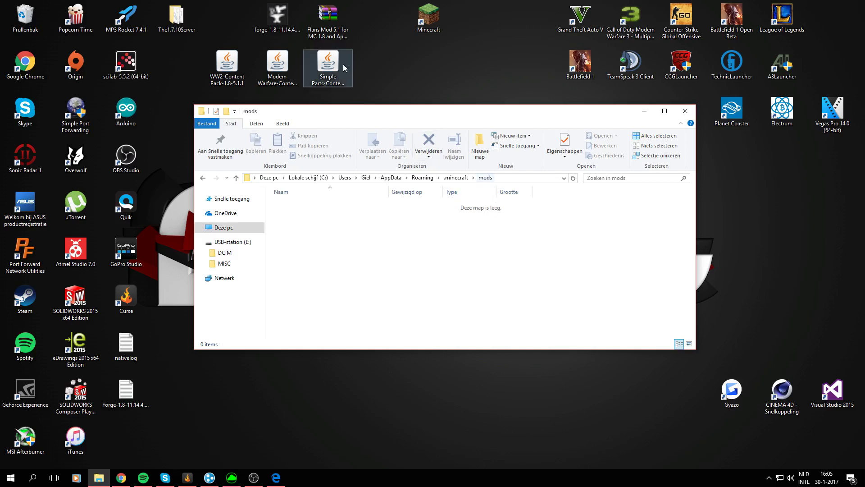
Open the Flans Mod 5.1 archive in WinRAR, place its window beside the mods folder, and go up to the archive's root.
click(331, 16)
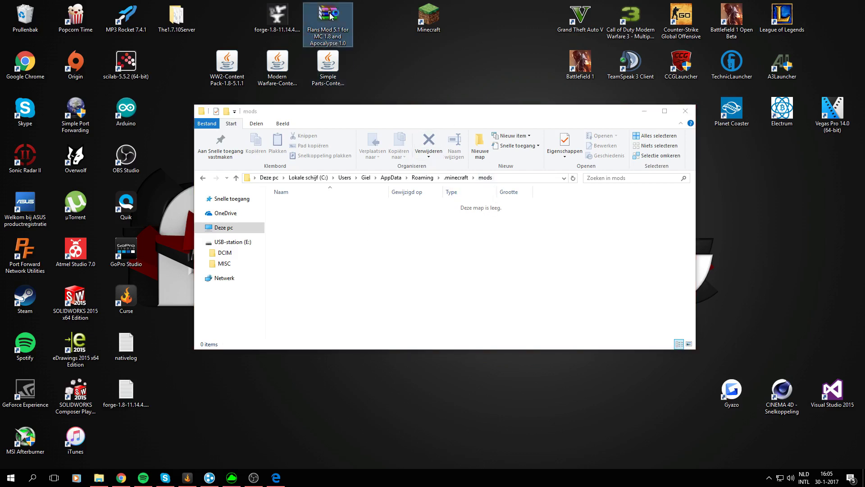
double_click(331, 16)
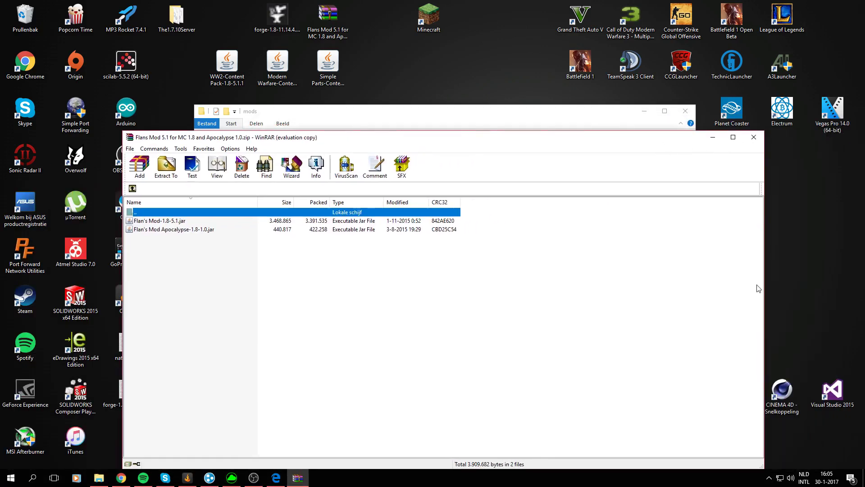
drag(763, 288, 489, 288)
drag(356, 141, 710, 127)
click(487, 172)
click(524, 256)
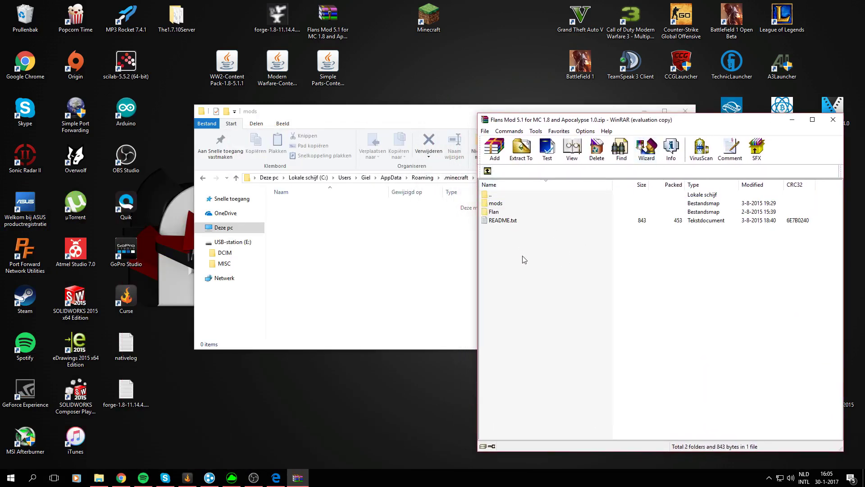
Extract Flan's Mod-1.8-5.1.jar and Flan's Mod Apocalypse-1.8-1.0.jar from the archive's mods folder into the .minecraft mods folder.
click(510, 203)
click(505, 213)
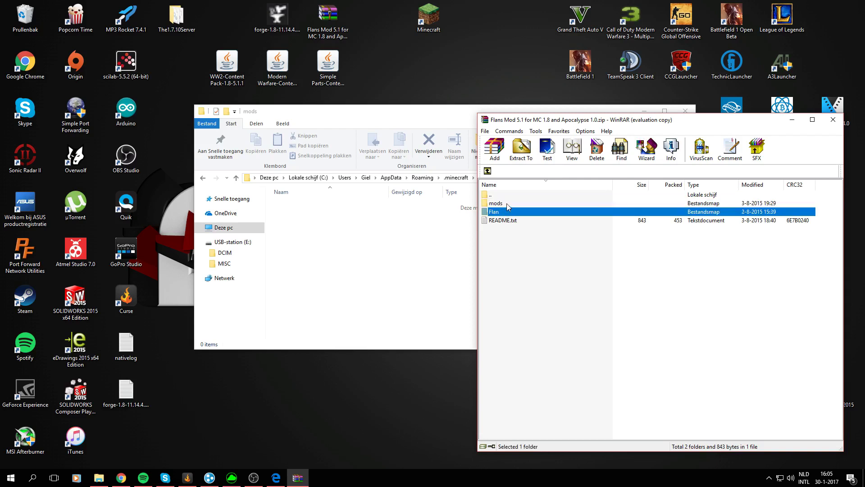
double_click(506, 203)
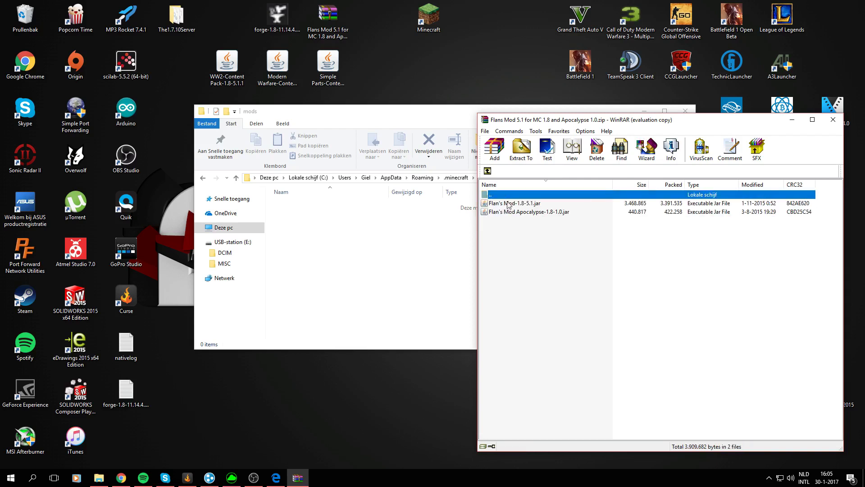
drag(518, 227, 399, 238)
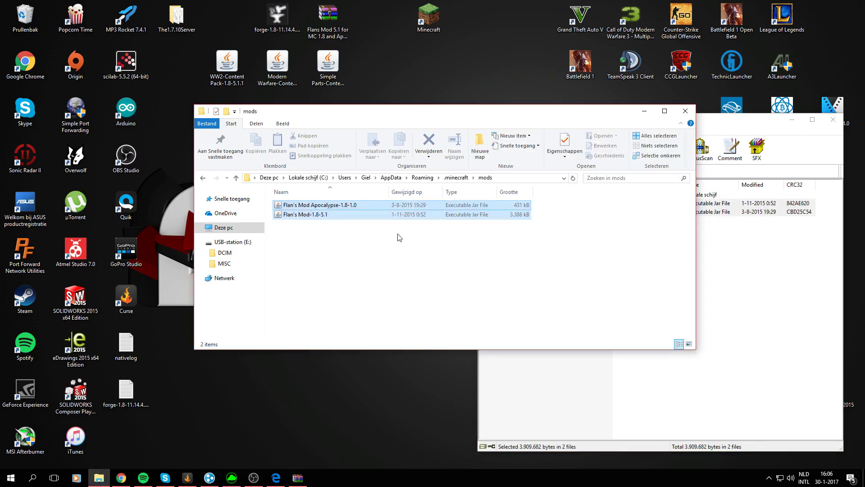
Look inside the archive's Flan folder, then return to the mods folder window.
click(761, 320)
click(488, 171)
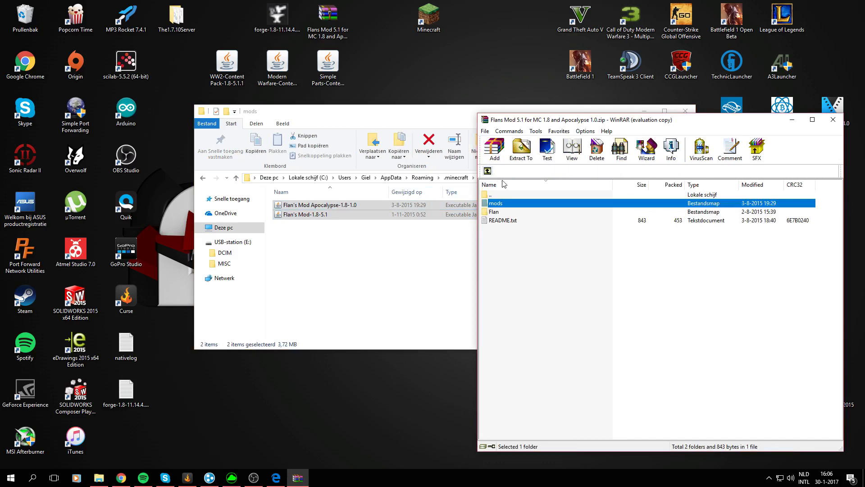
double_click(496, 211)
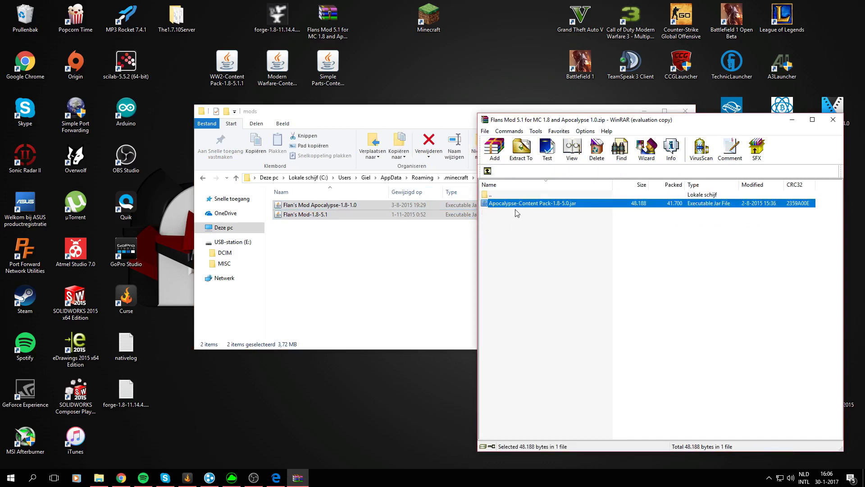
click(437, 275)
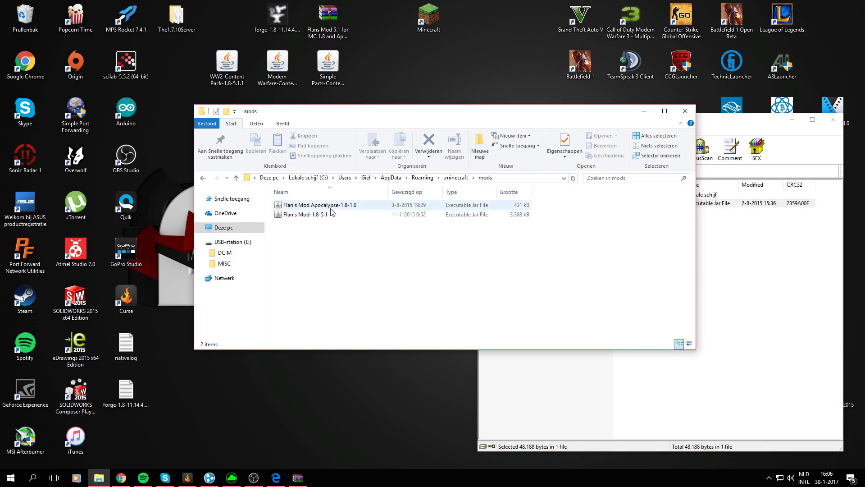
Launch Minecraft 1.8 with the forge profile, check the installed mods list, and close the game.
double_click(441, 12)
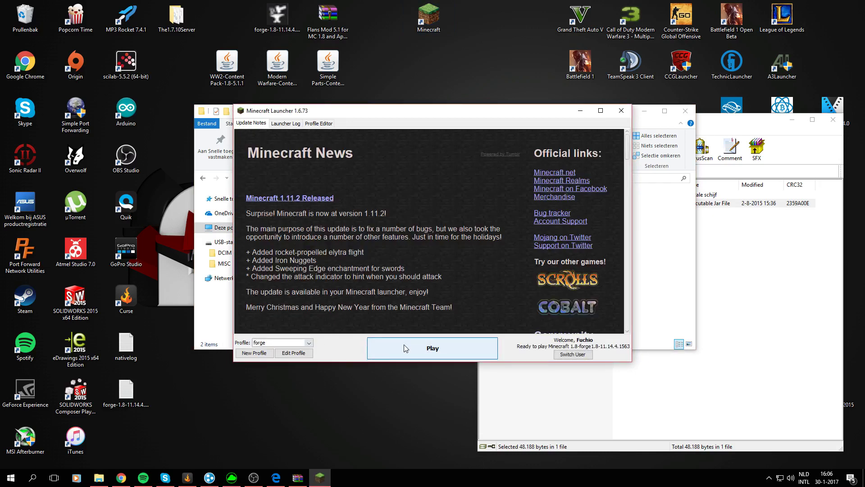
click(403, 344)
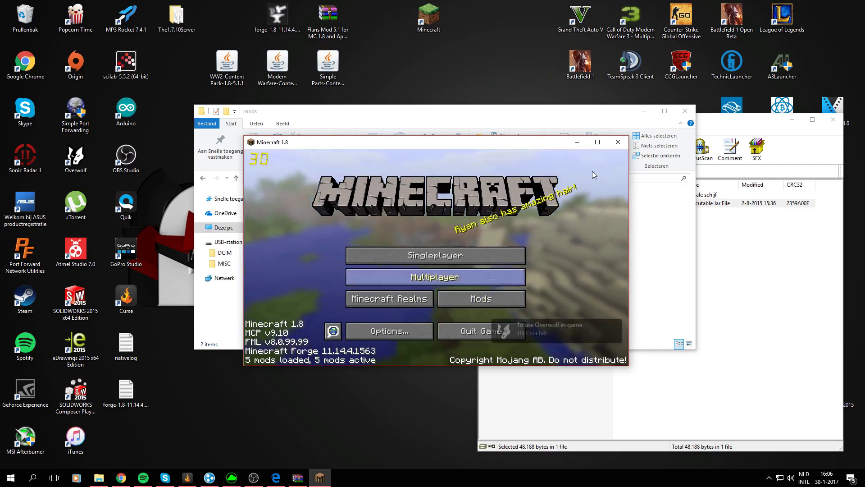
click(484, 296)
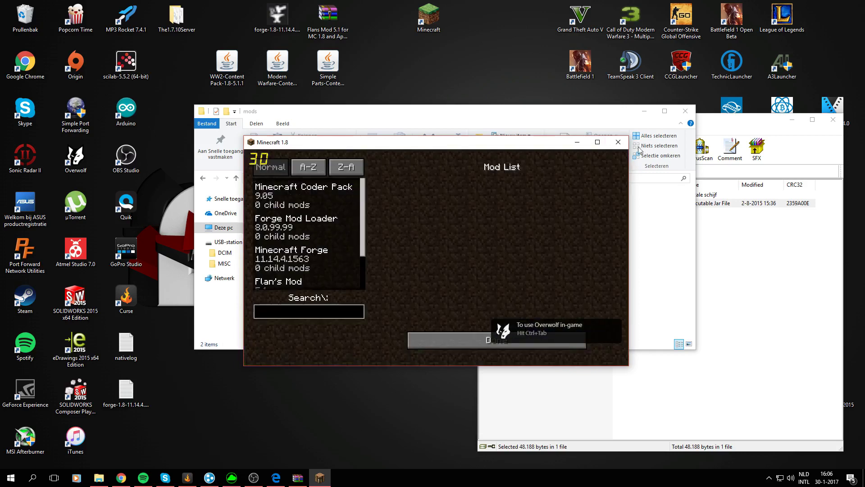
key(alt+F4)
Go back to the .minecraft folder and open its Flan folder.
click(458, 179)
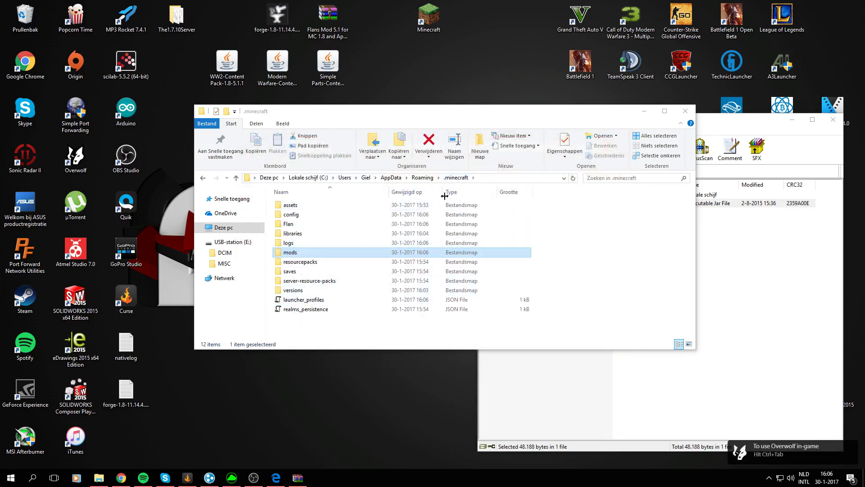
click(306, 225)
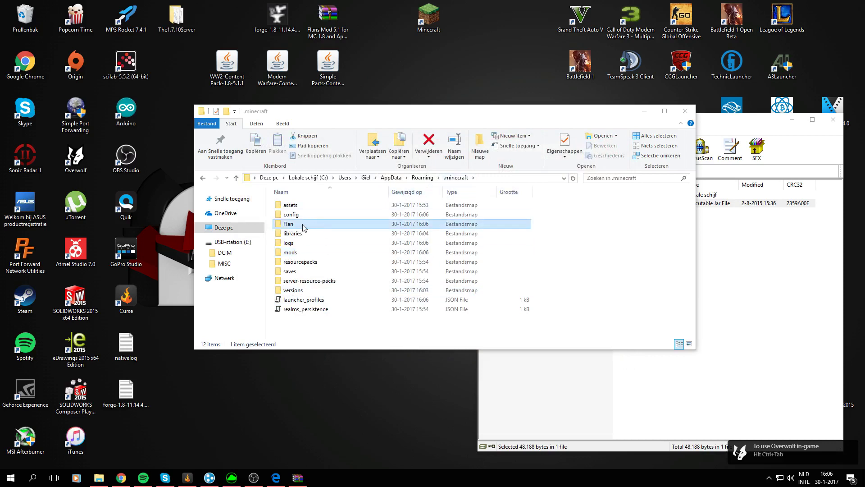
double_click(301, 225)
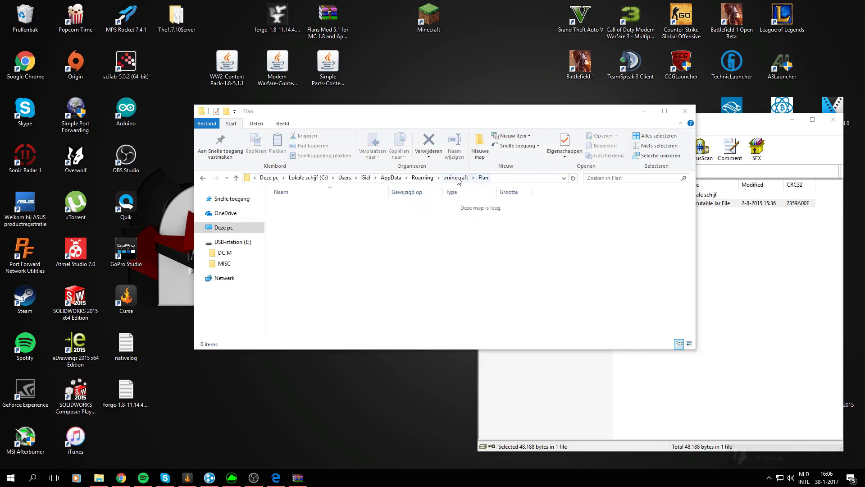
click(457, 178)
double_click(321, 225)
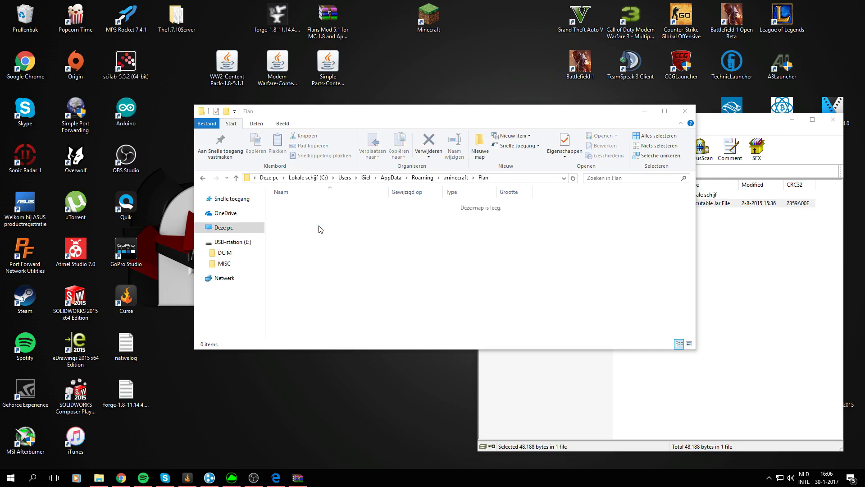
Extract Apocalypse-Content Pack-1.8-5.0.jar from the archive's Flan folder into the .minecraft Flan folder.
click(752, 301)
click(489, 171)
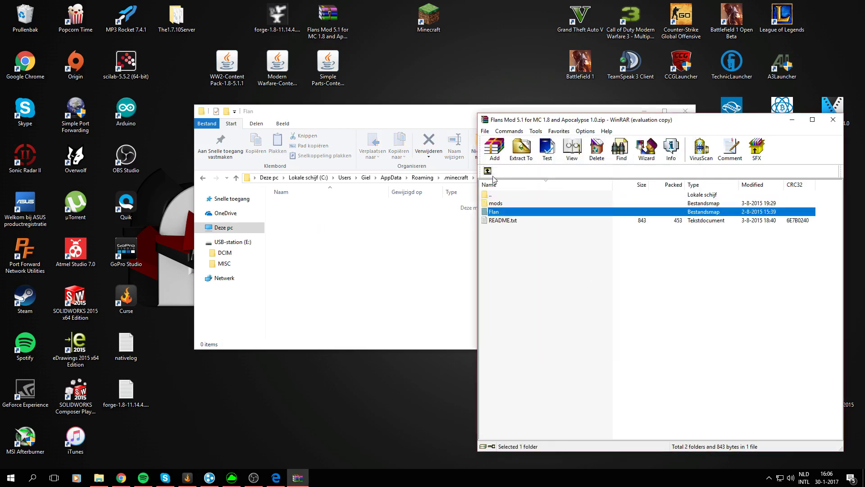
click(572, 299)
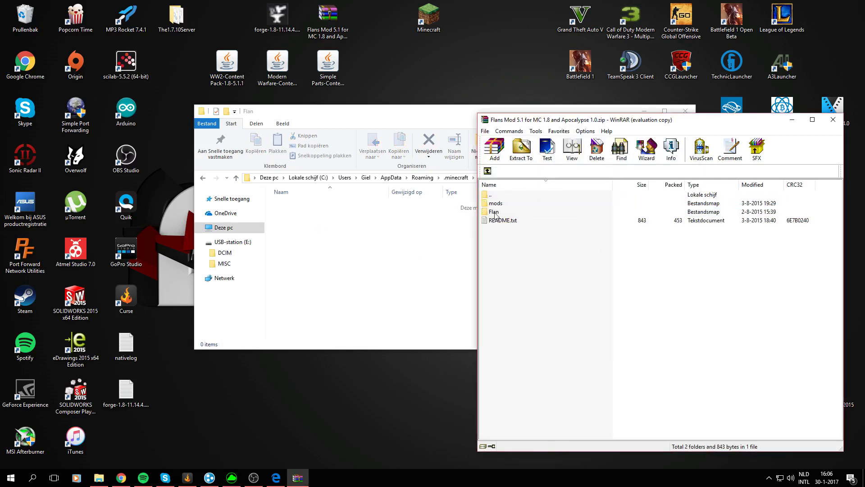
double_click(497, 213)
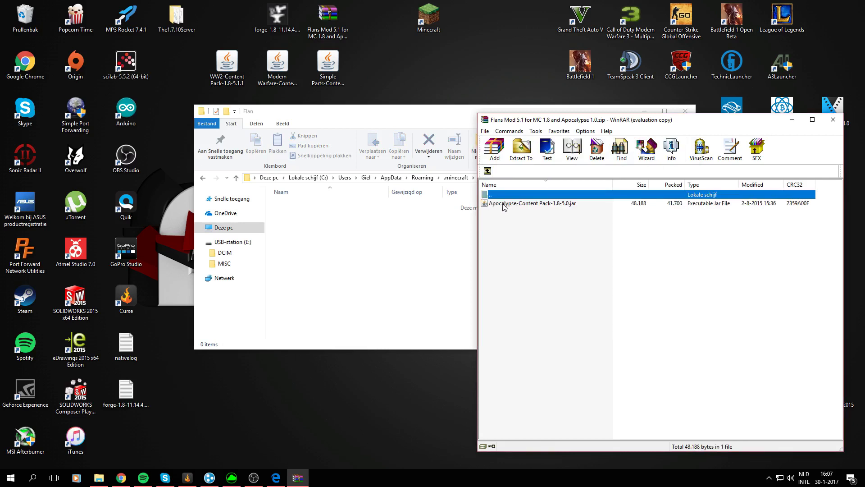
click(504, 205)
drag(341, 232, 341, 233)
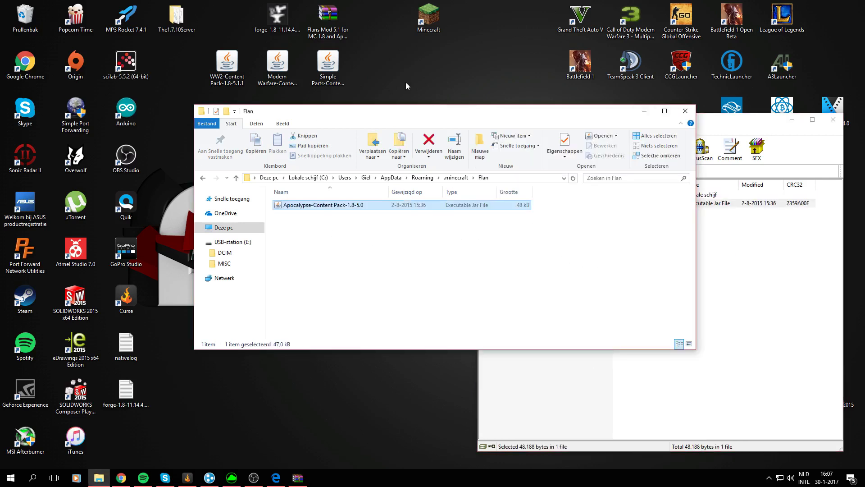
Move the WW2, Modern Warfare and Simple Parts content packs from the desktop into the Flan folder.
drag(405, 79, 217, 73)
drag(284, 174, 386, 280)
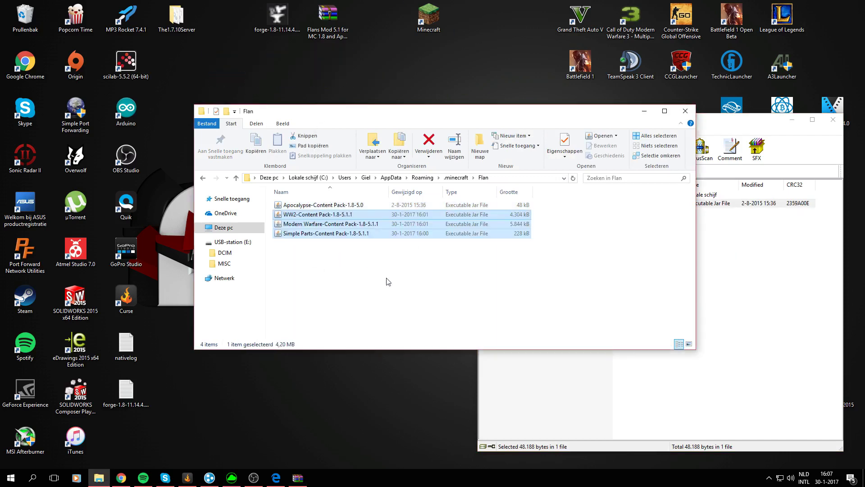
click(342, 260)
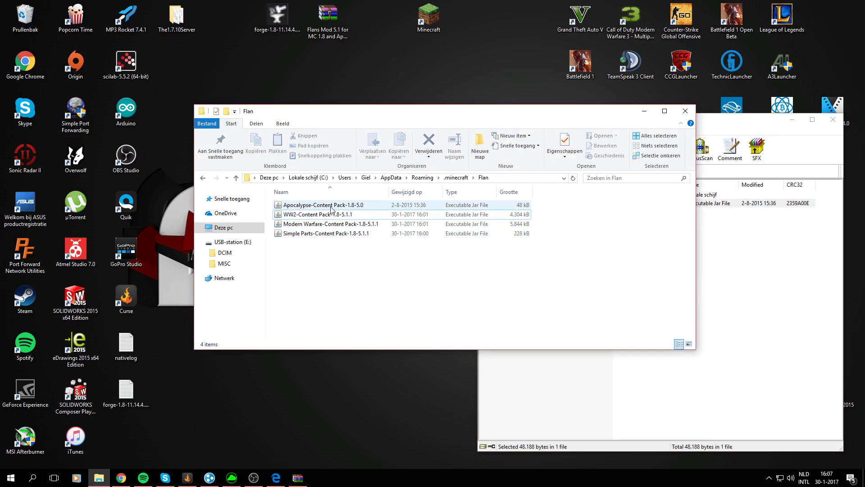
click(310, 208)
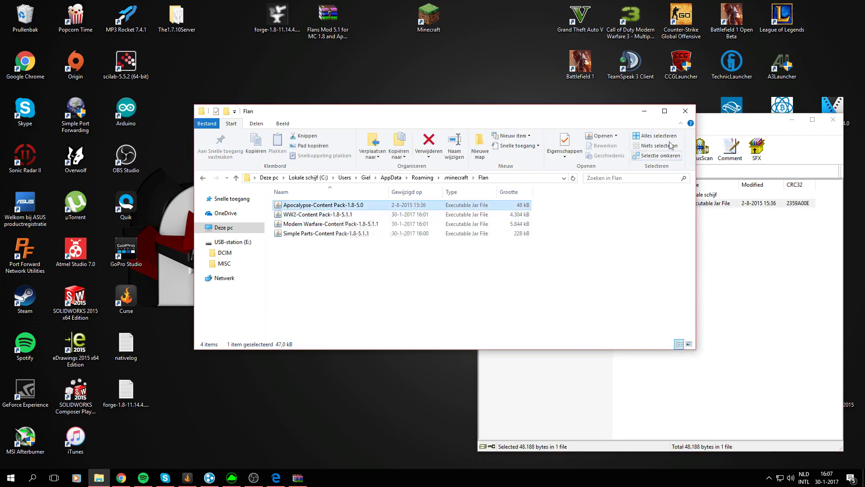
Minimize the Flan folder and WinRAR windows, and launch Minecraft 1.8 with the forge profile.
click(645, 111)
click(792, 120)
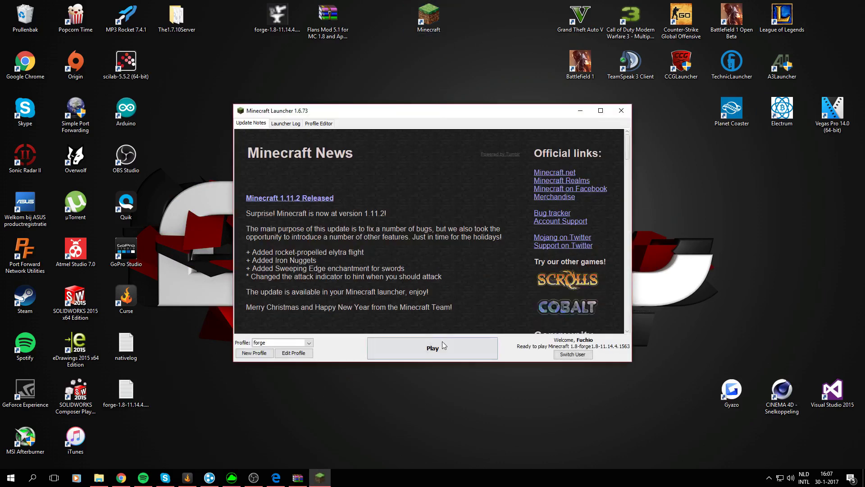
click(442, 342)
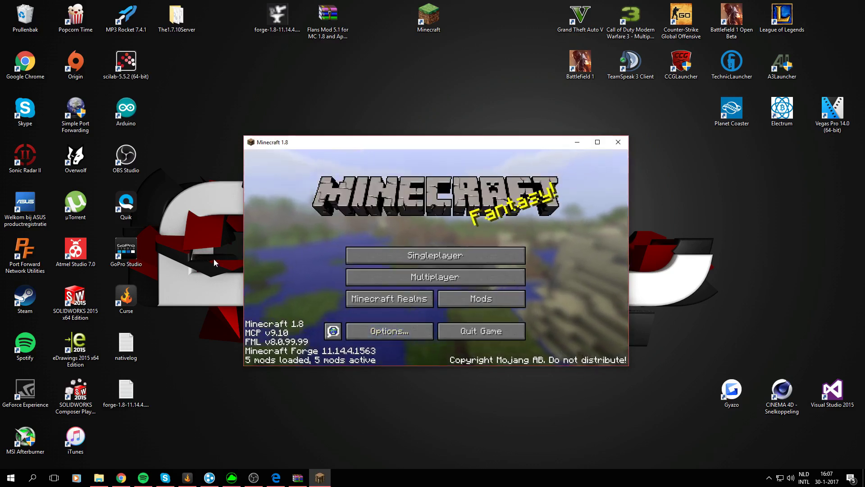
Create and enter a new single-player creative world with cheats allowed and a superflat world type.
click(410, 255)
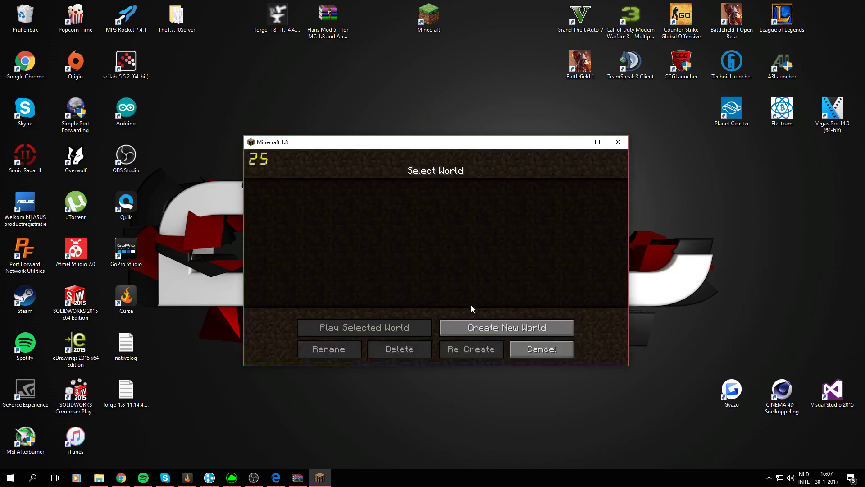
click(474, 318)
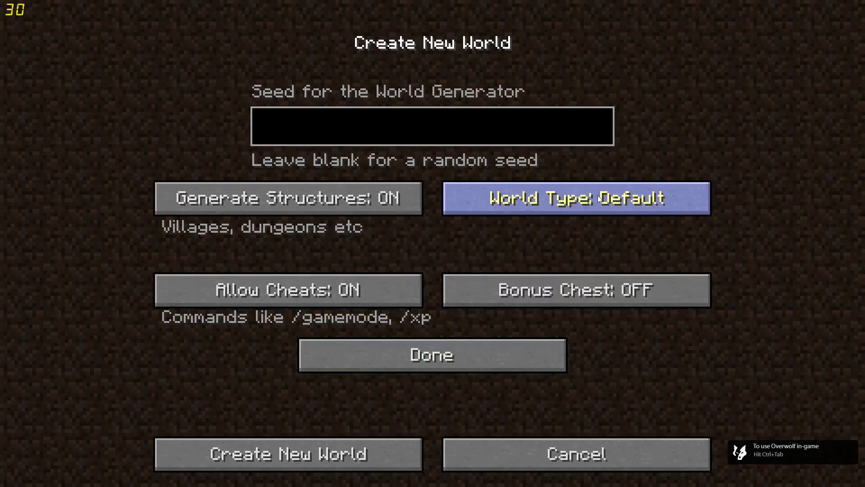
click(593, 198)
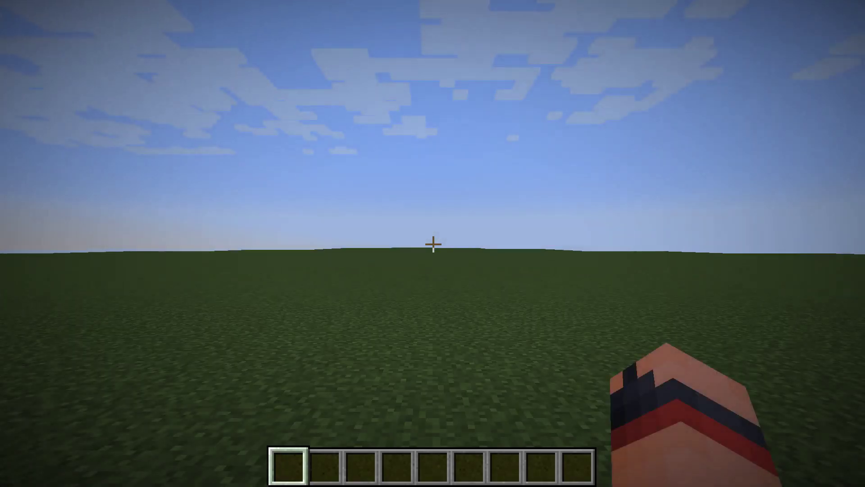
Open the second page of the creative inventory and examine the items in Flan's Mod Vehicles.
key(e)
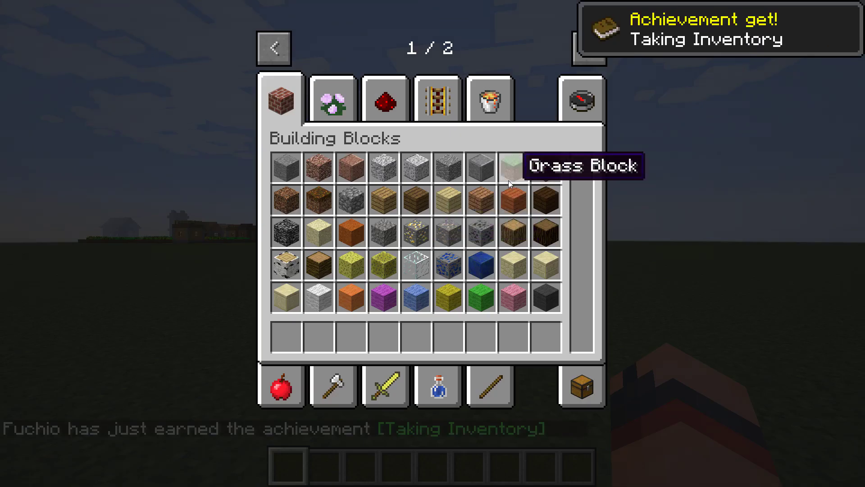
key(e)
key(e)
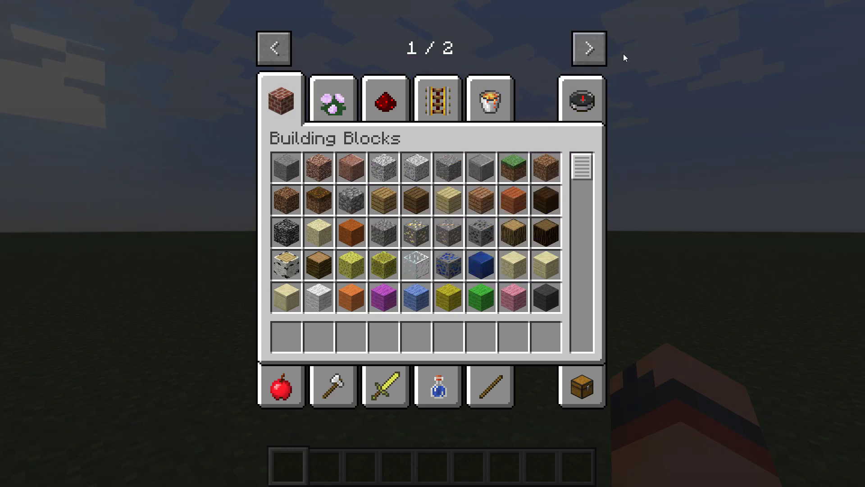
click(587, 51)
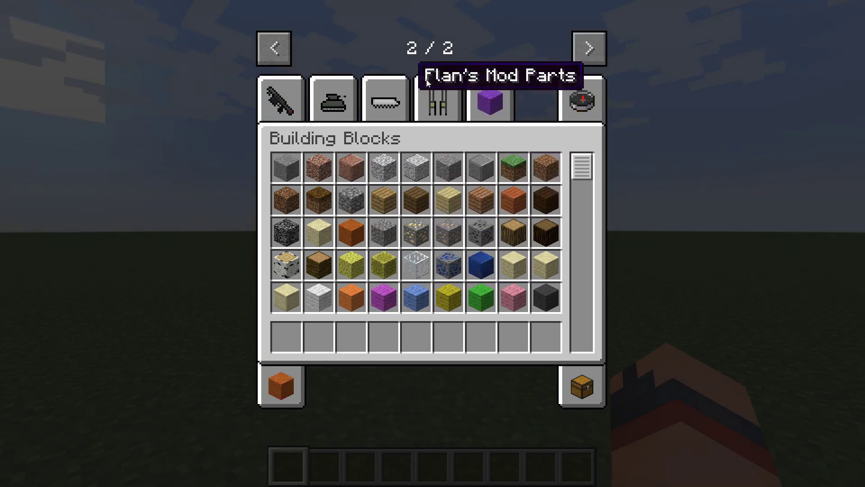
click(335, 104)
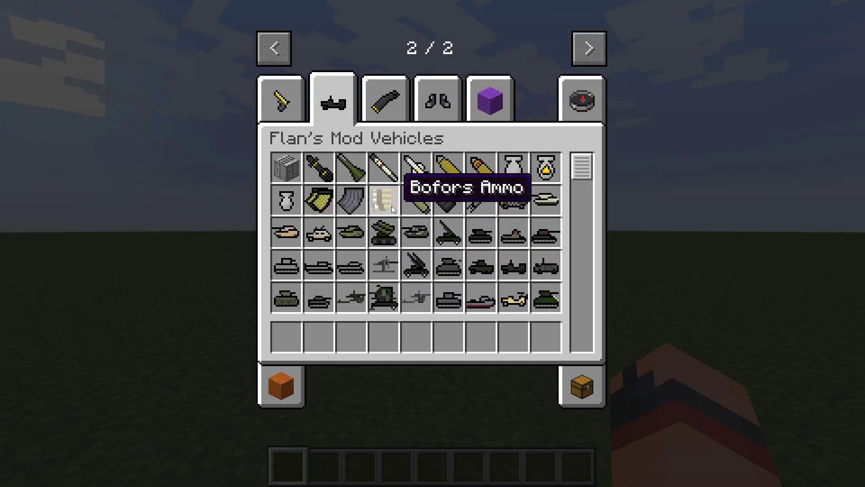
scroll(400, 221, down, 5)
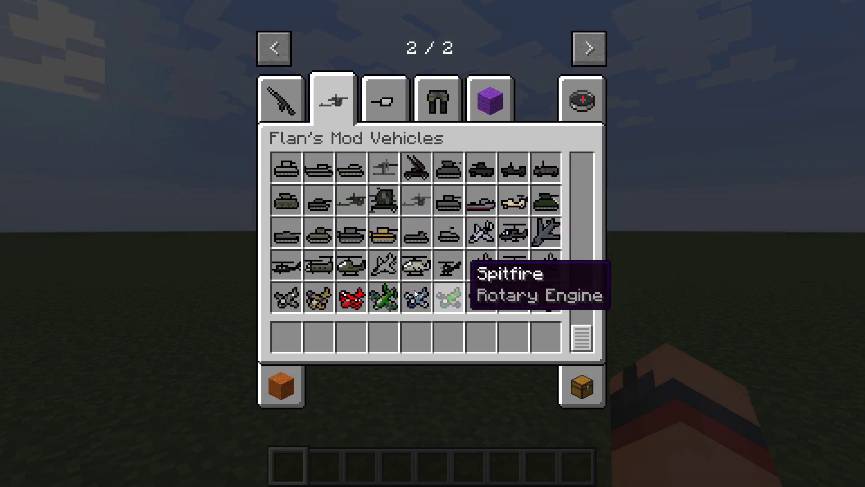
scroll(446, 254, up, 3)
scroll(446, 251, down, 3)
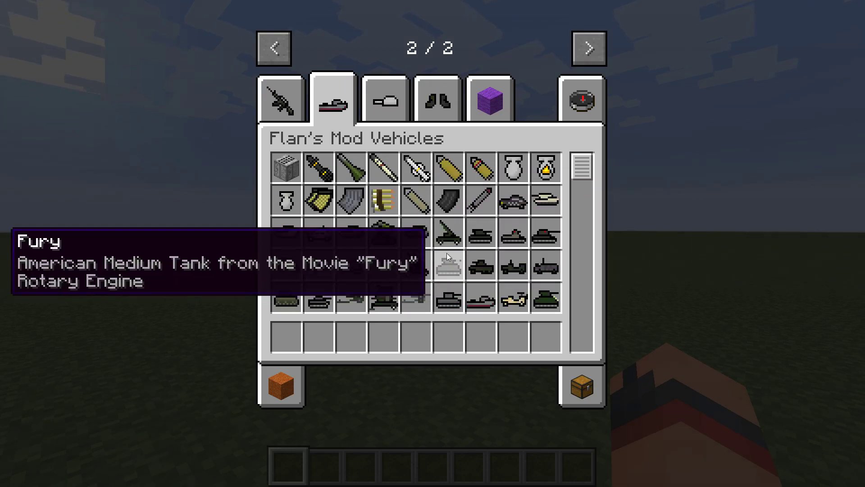
Examine the items in the Flan's Mod Parts and Flan's Mod Guns categories of the creative inventory.
click(376, 104)
scroll(432, 234, down, 1)
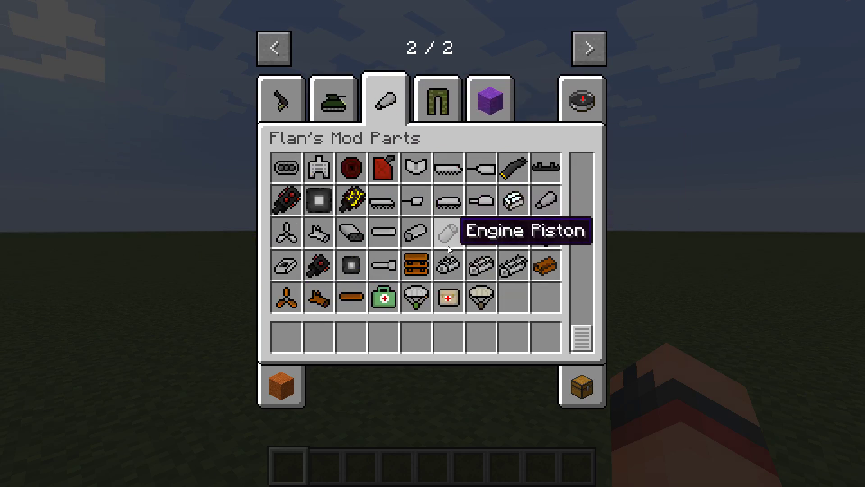
scroll(406, 236, up, 1)
click(279, 103)
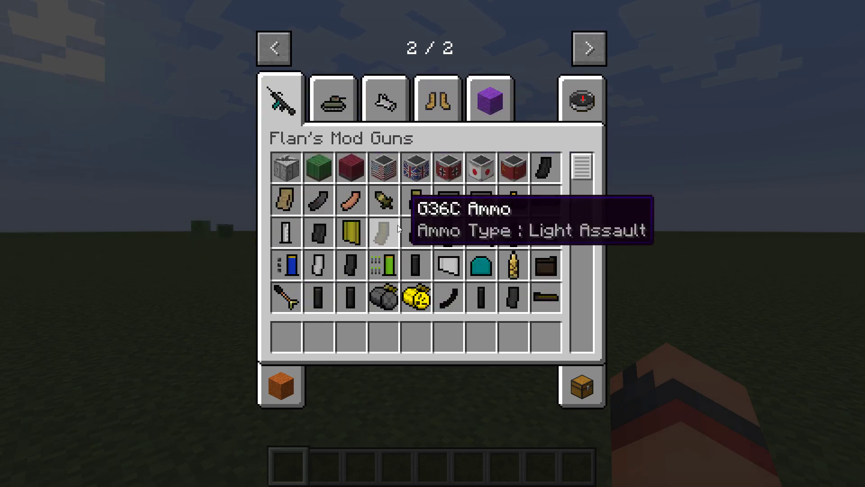
scroll(396, 229, down, 6)
scroll(451, 254, up, 5)
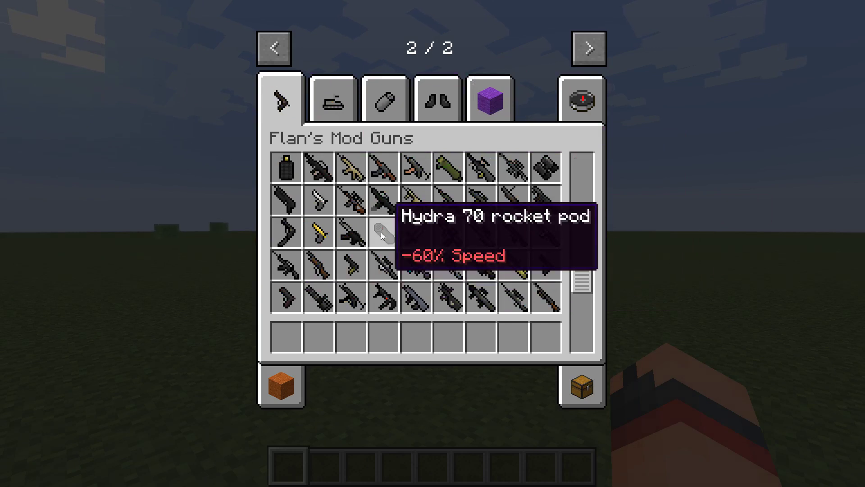
scroll(450, 237, up, 2)
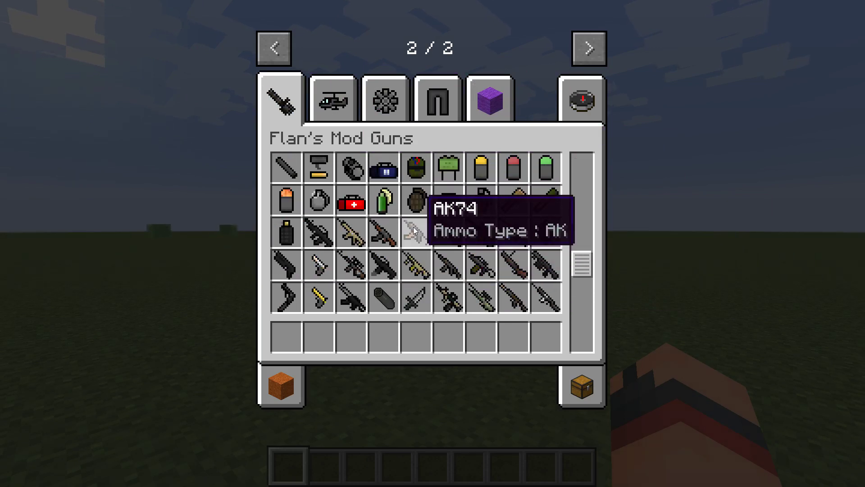
scroll(470, 241, down, 3)
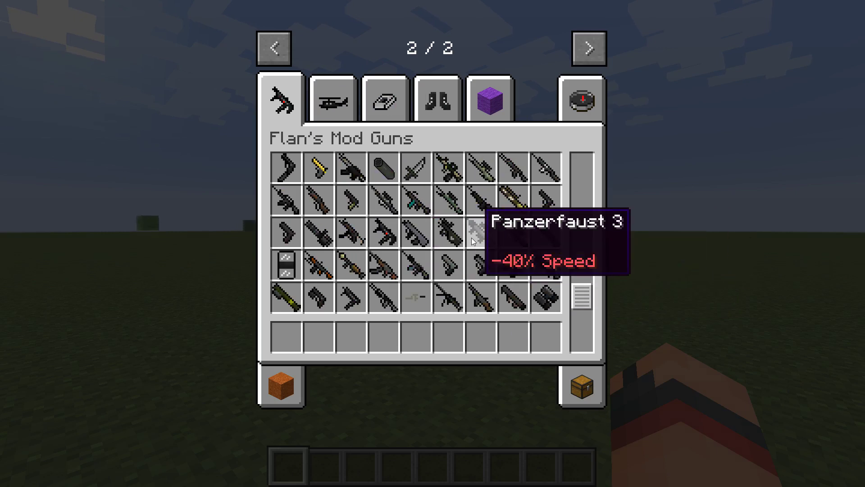
Put a green tank, the Lancaster Bomber and the EC665 Tiger from Flan's Mod Vehicles into hotbar slots three to five.
click(344, 102)
click(351, 232)
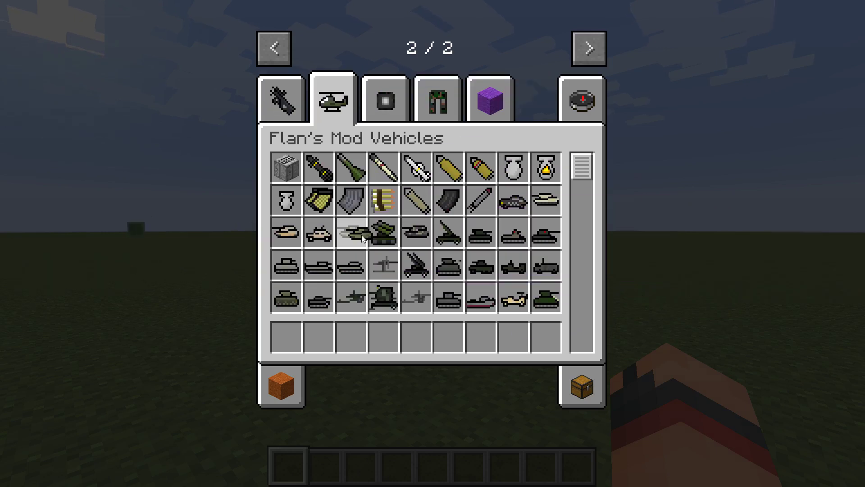
click(351, 336)
scroll(424, 282, down, 3)
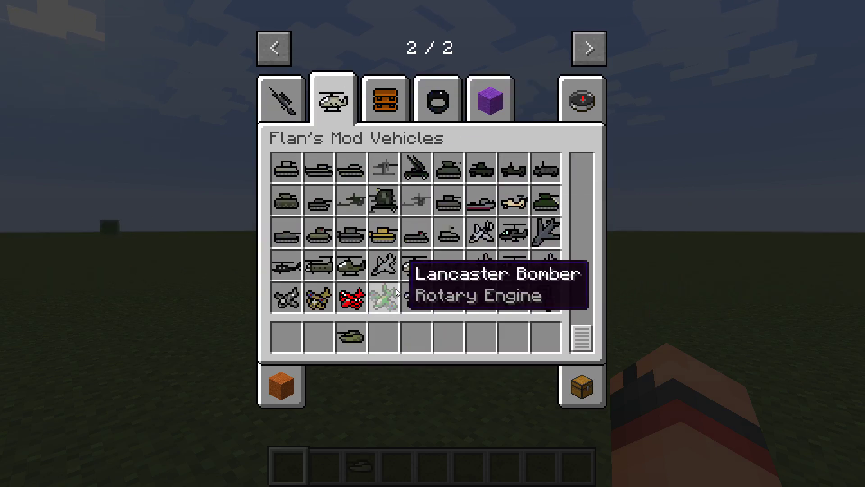
click(384, 298)
click(390, 336)
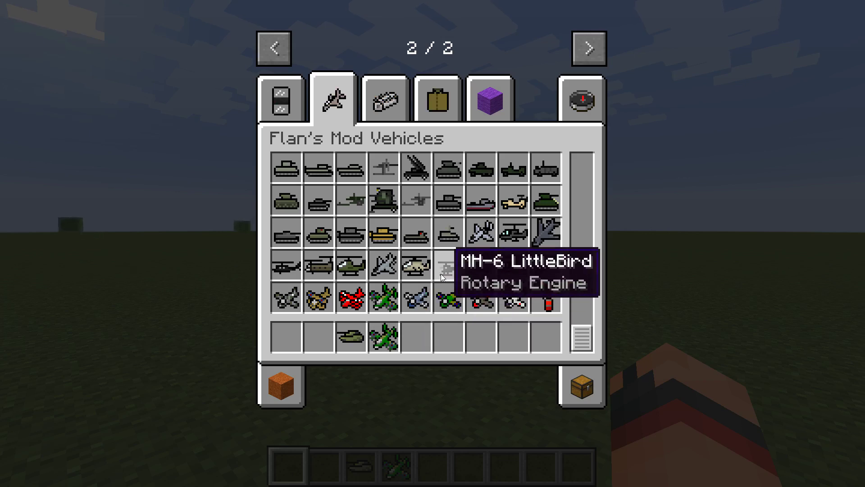
click(514, 264)
click(416, 336)
Return to the world and place the tank from the third hotbar slot on the grass.
key(e)
key(3)
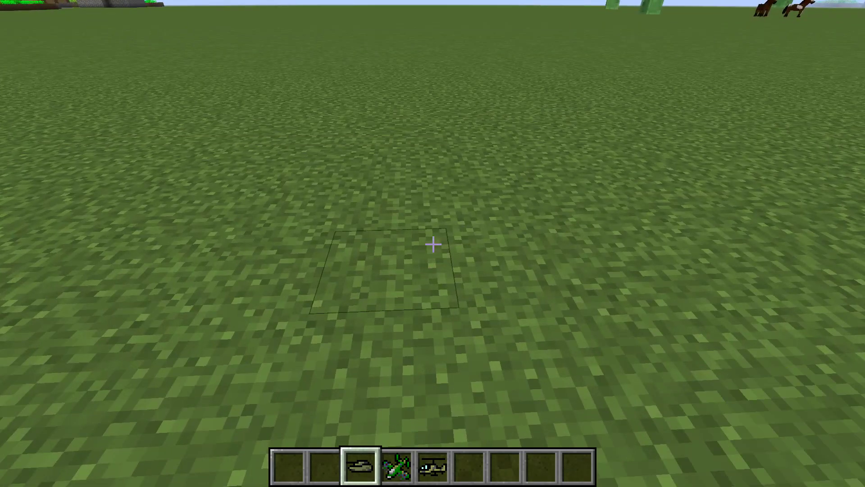
right_click(433, 244)
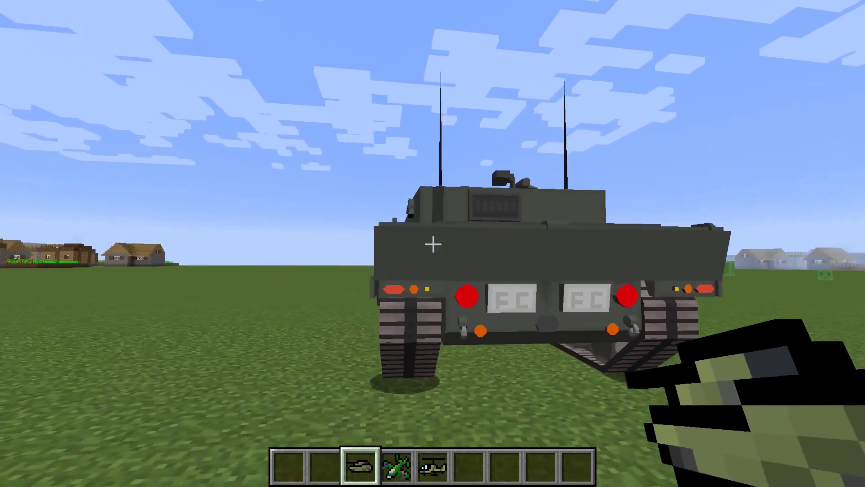
Place the Lancaster Bomber on open grass away from the tank.
scroll(433, 245, down, 1)
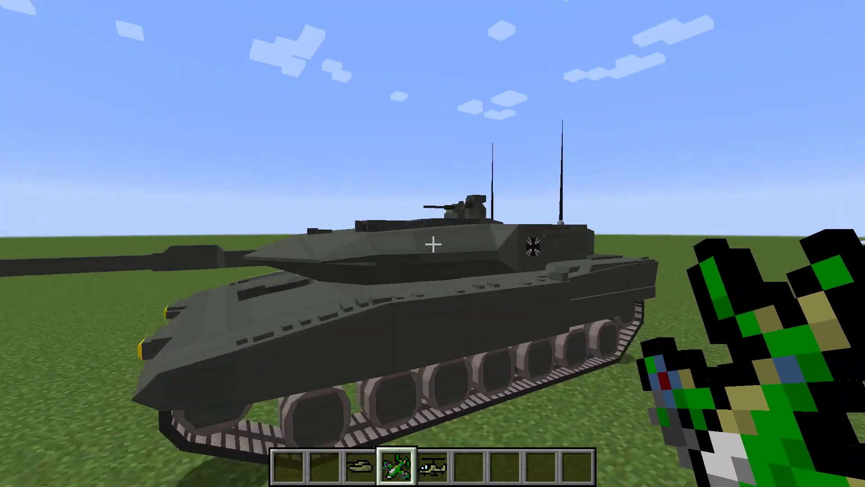
key(s)
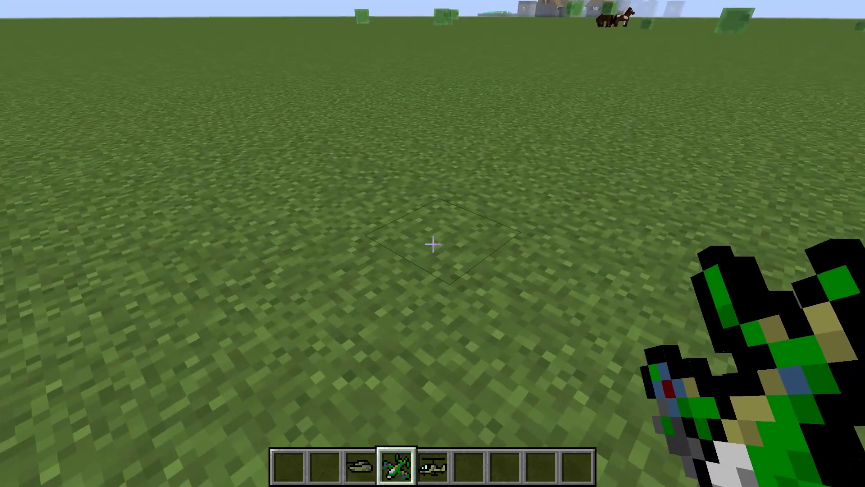
right_click(433, 244)
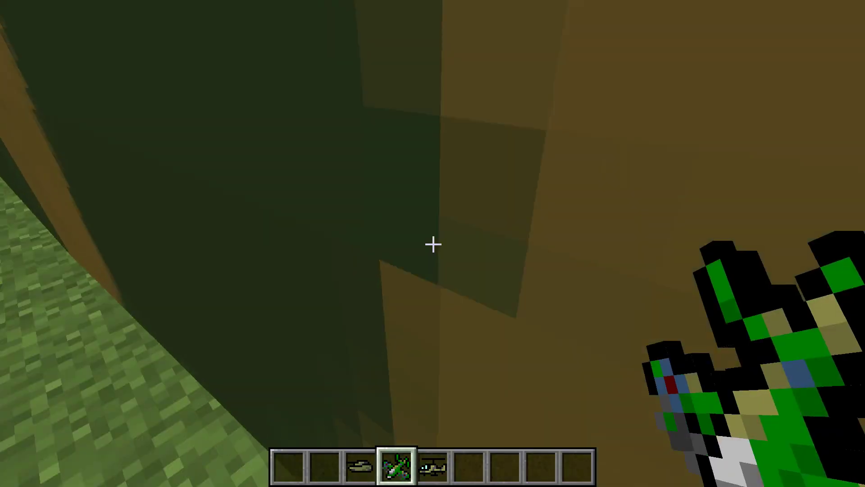
Switch to an empty hotbar slot and move around the Lancaster Bomber to inspect it from several sides.
scroll(433, 244, down, 2)
key(s)
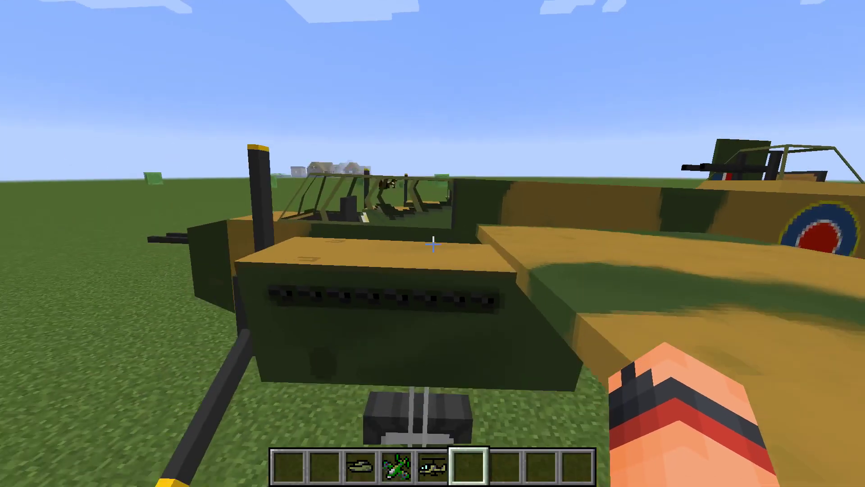
key(s)
key(a)
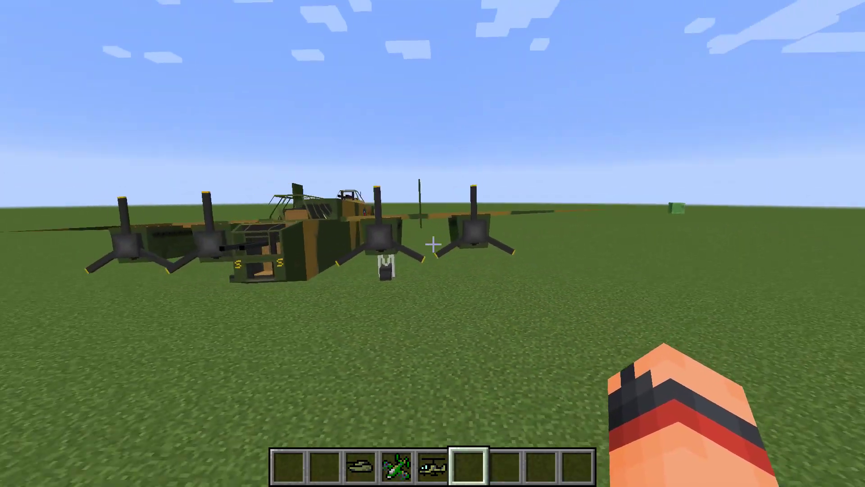
key(w)
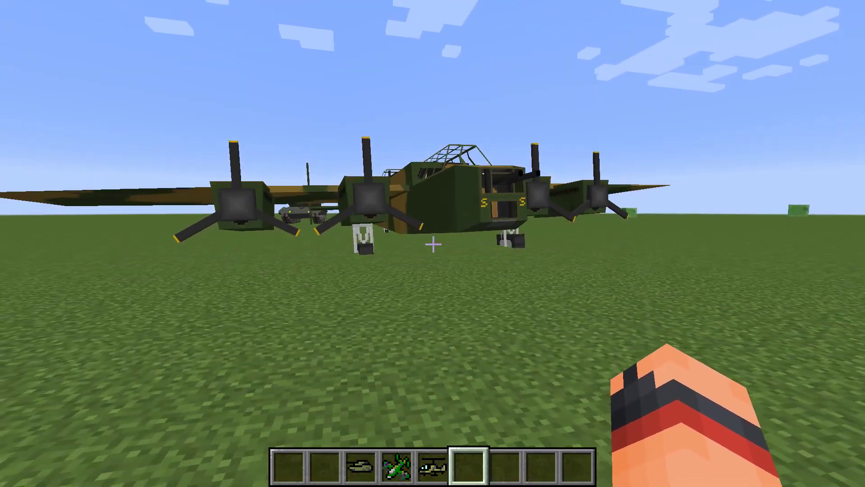
key(s)
key(d)
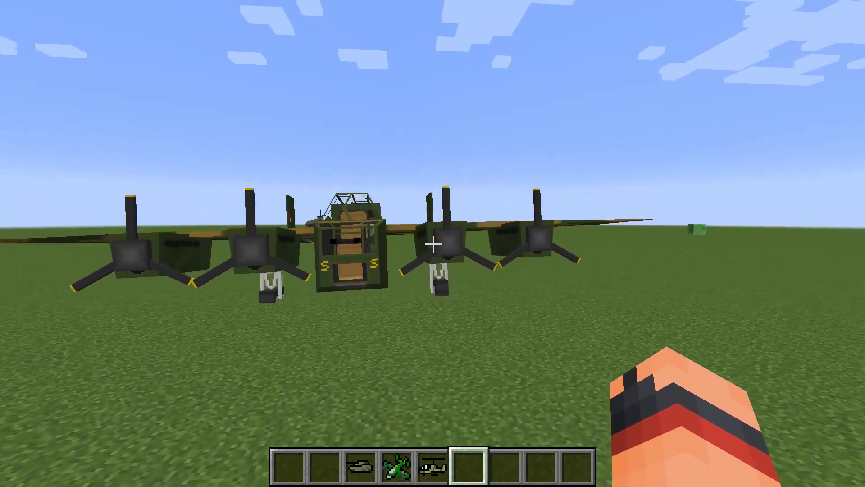
key(a)
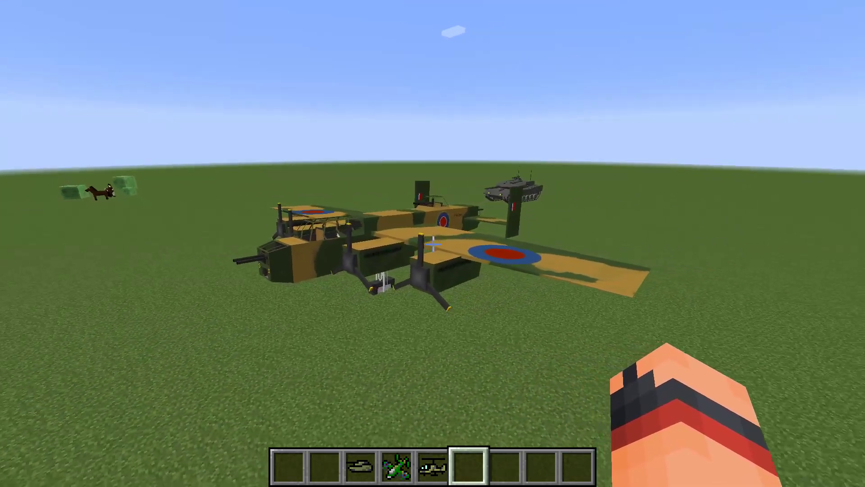
key(a)
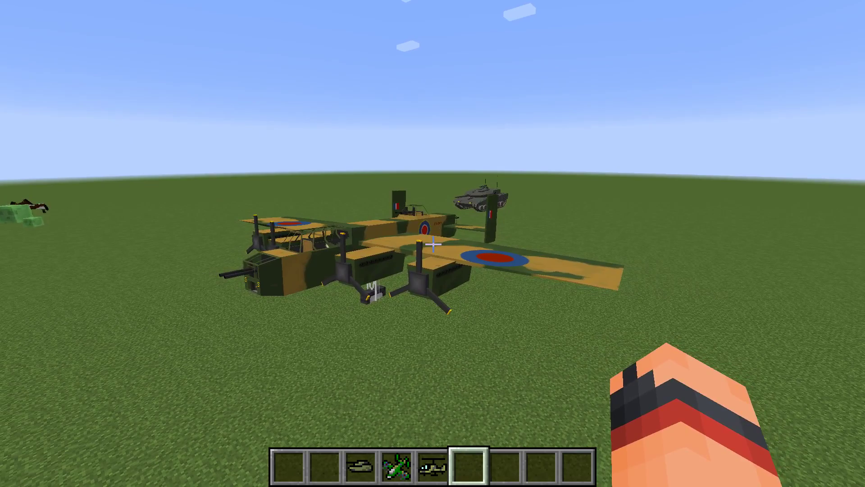
key(F6)
key(Escape)
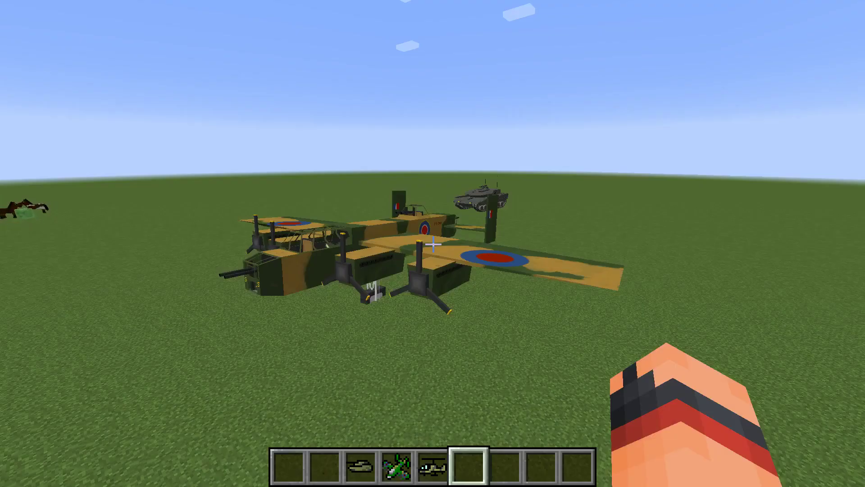
Place the EC665 Tiger helicopter on the grass near the tank and bomber, and walk around to view the vehicles.
key(w)
scroll(433, 244, up, 3)
scroll(433, 244, down, 2)
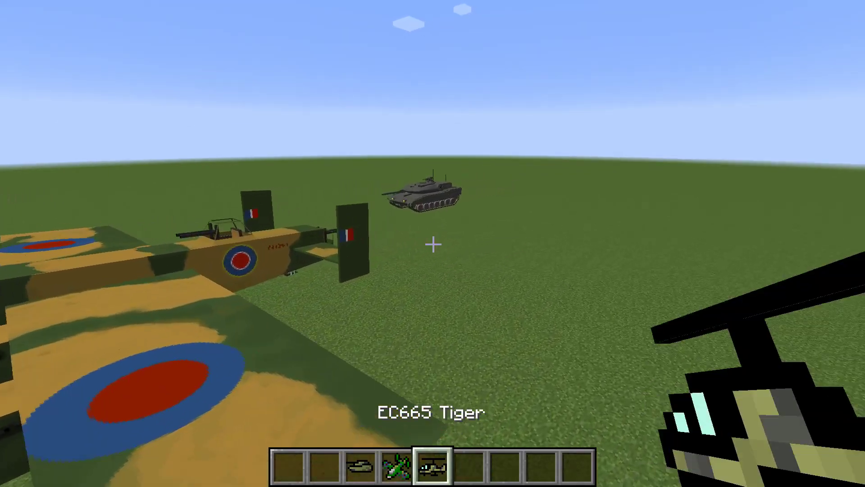
key(w)
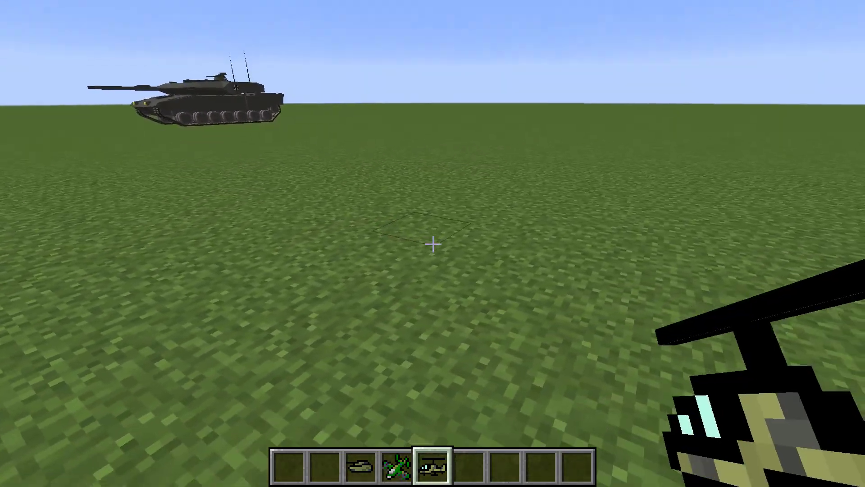
right_click(433, 244)
scroll(433, 243, down, 1)
key(s)
key(w)
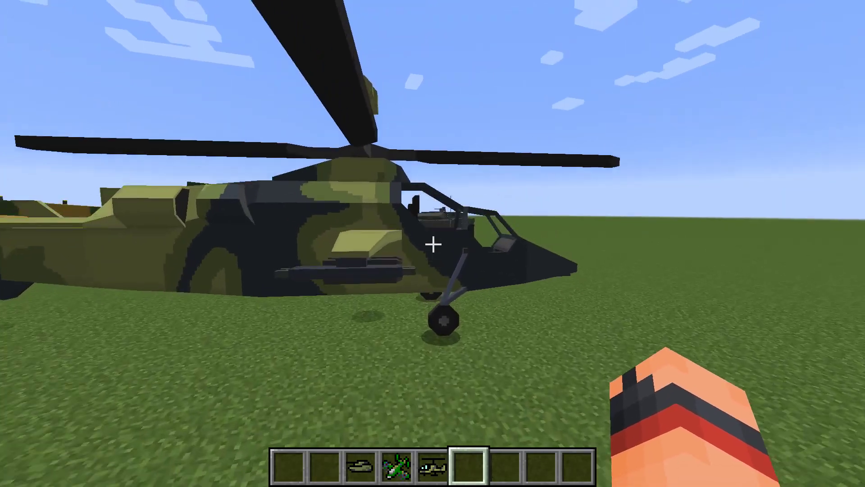
key(w)
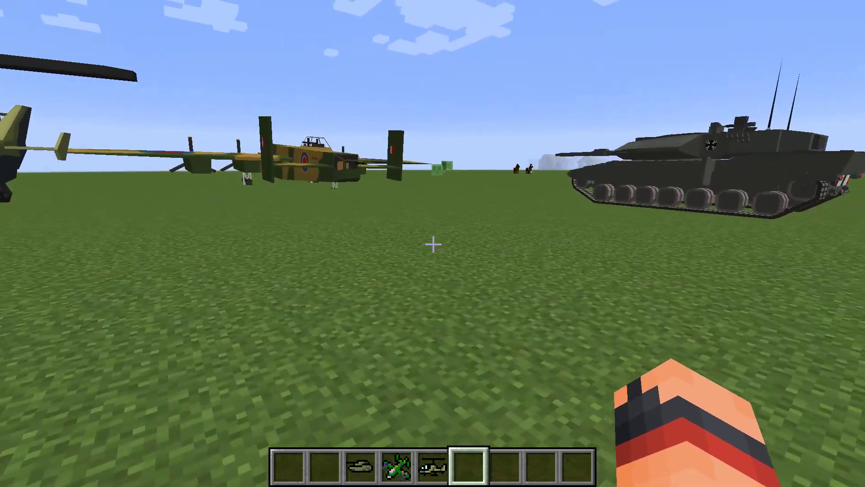
key(s)
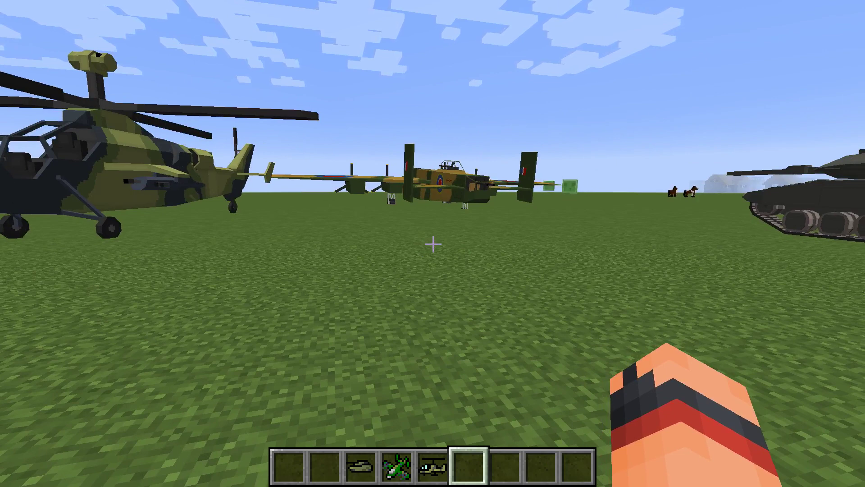
key(a)
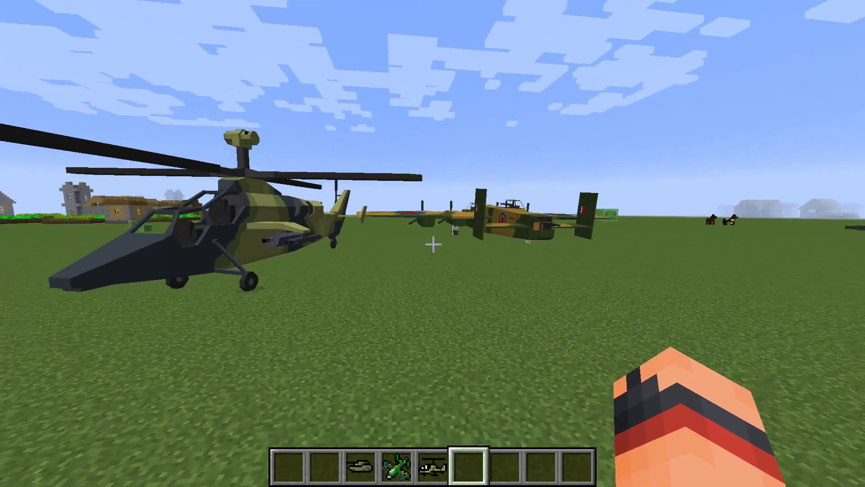
Walk around the parked helicopter, tank and Lancaster Bomber, examining the bomber's tail, rear turret and wings up close.
key(w)
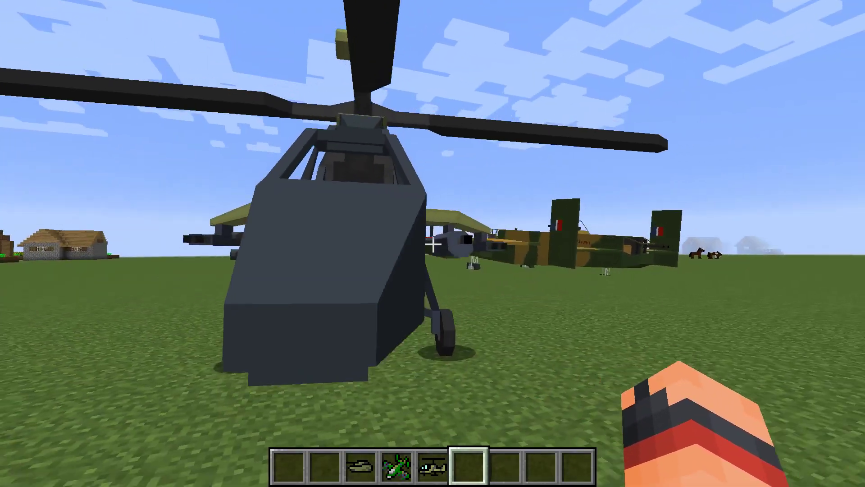
key(w)
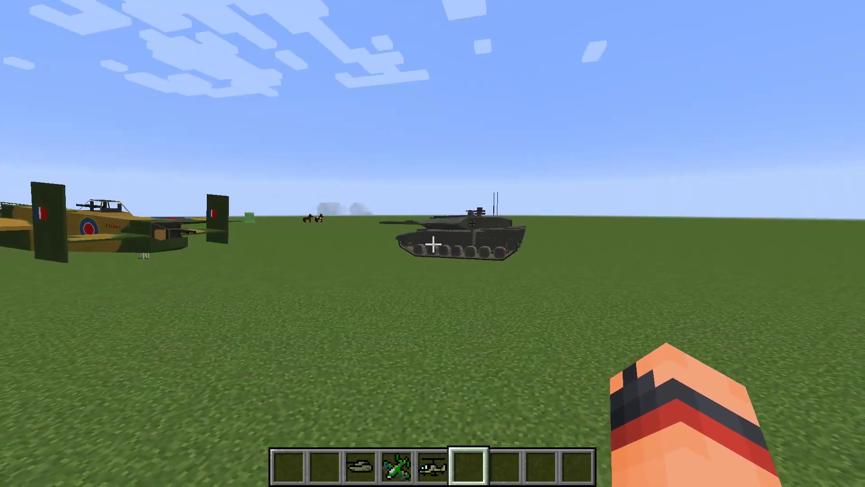
key(w)
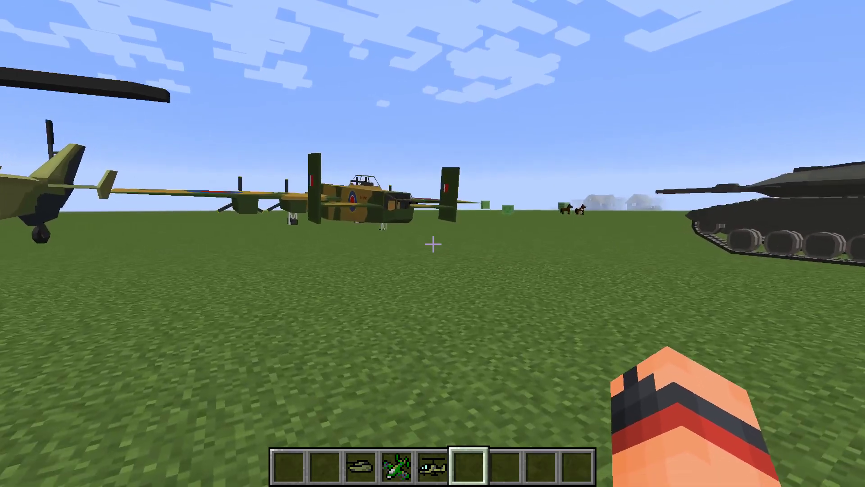
key(w)
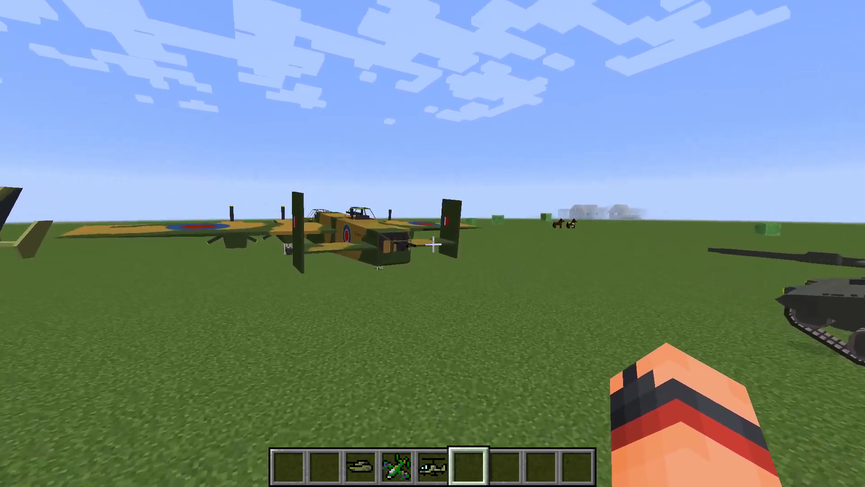
key(w)
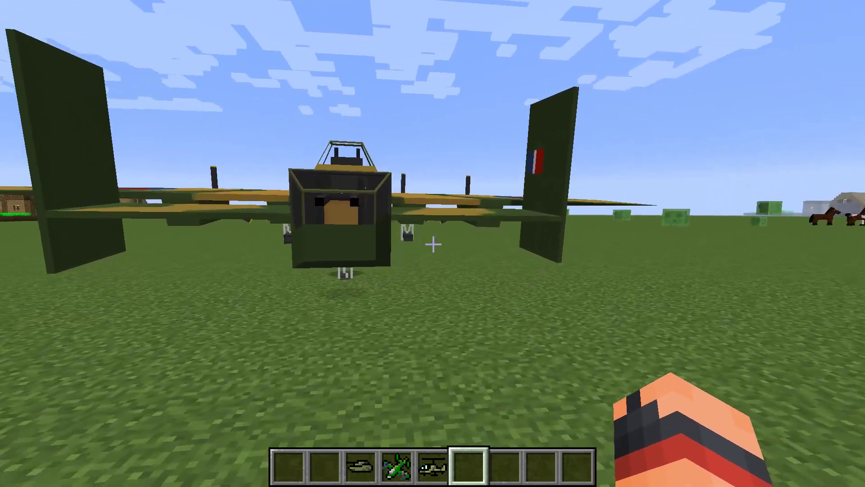
key(w)
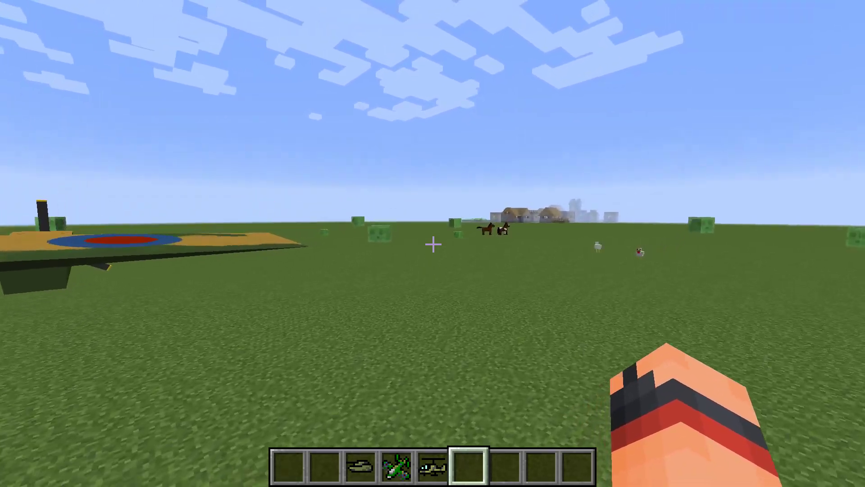
key(w)
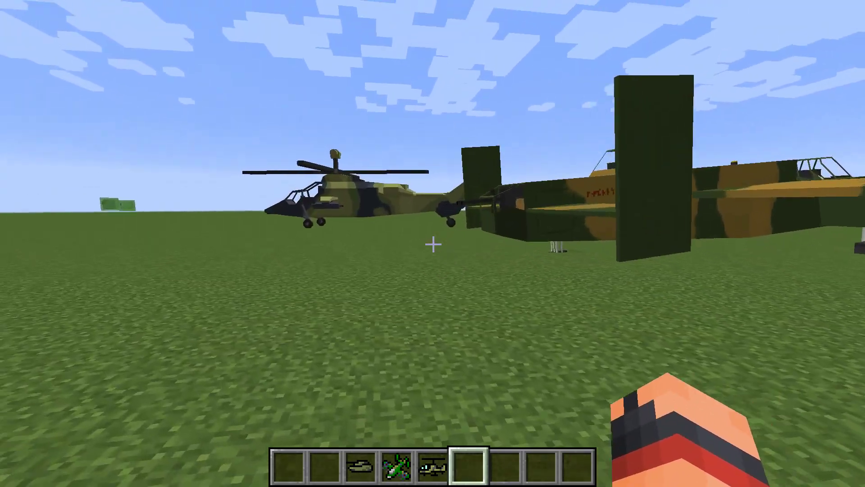
key(w)
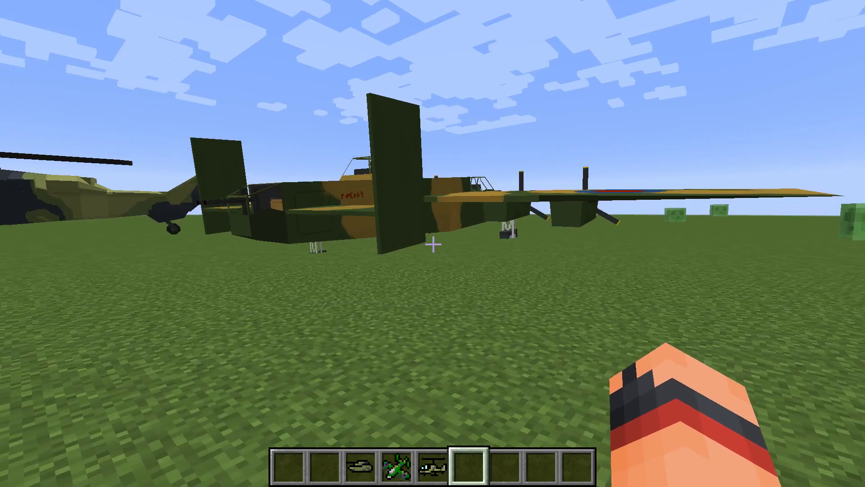
Open the creative inventory on the Flan's Mod Vehicles collection.
key(e)
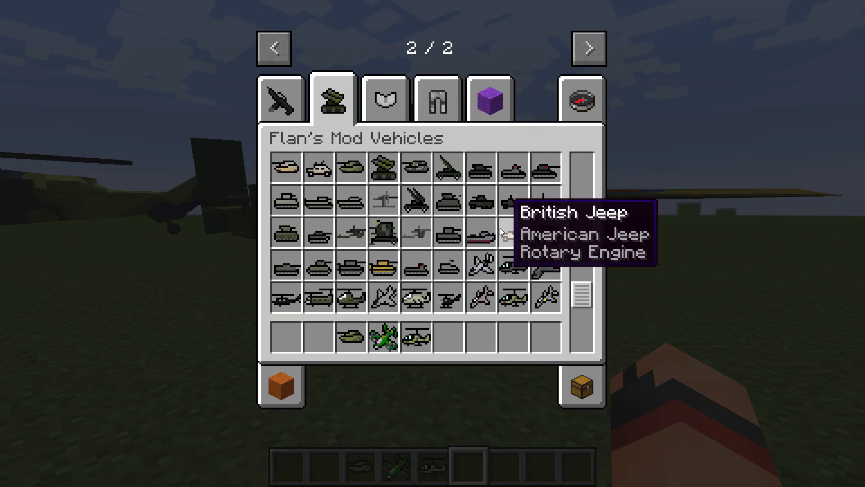